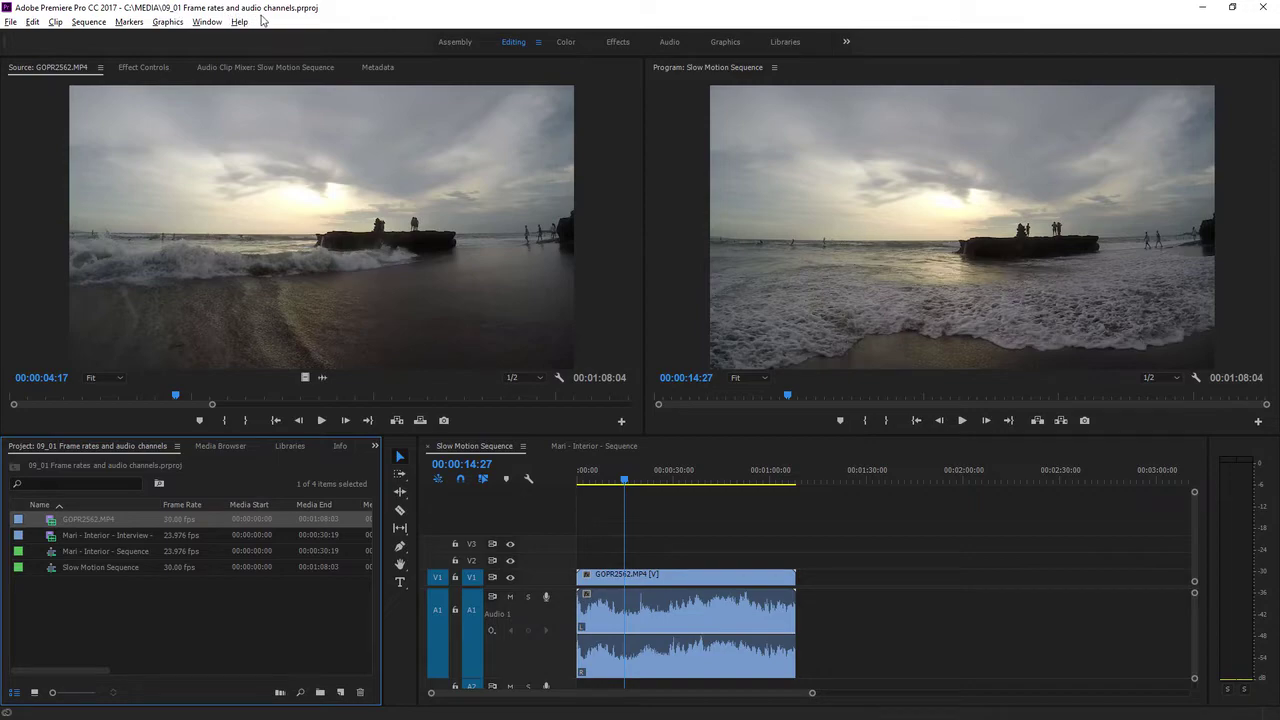
Preview the GOPR2562 beach clip in the Source Monitor, then select it in the timeline.
key("alt+Tab")
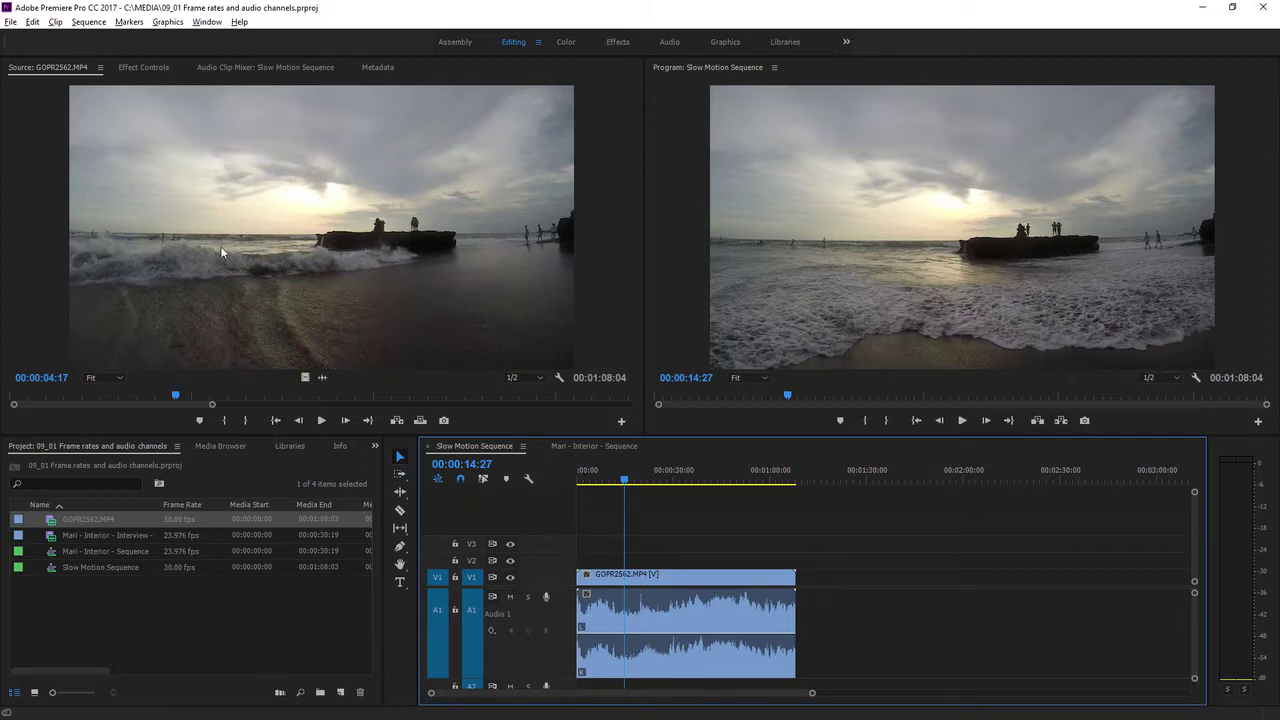
left_click(55, 528)
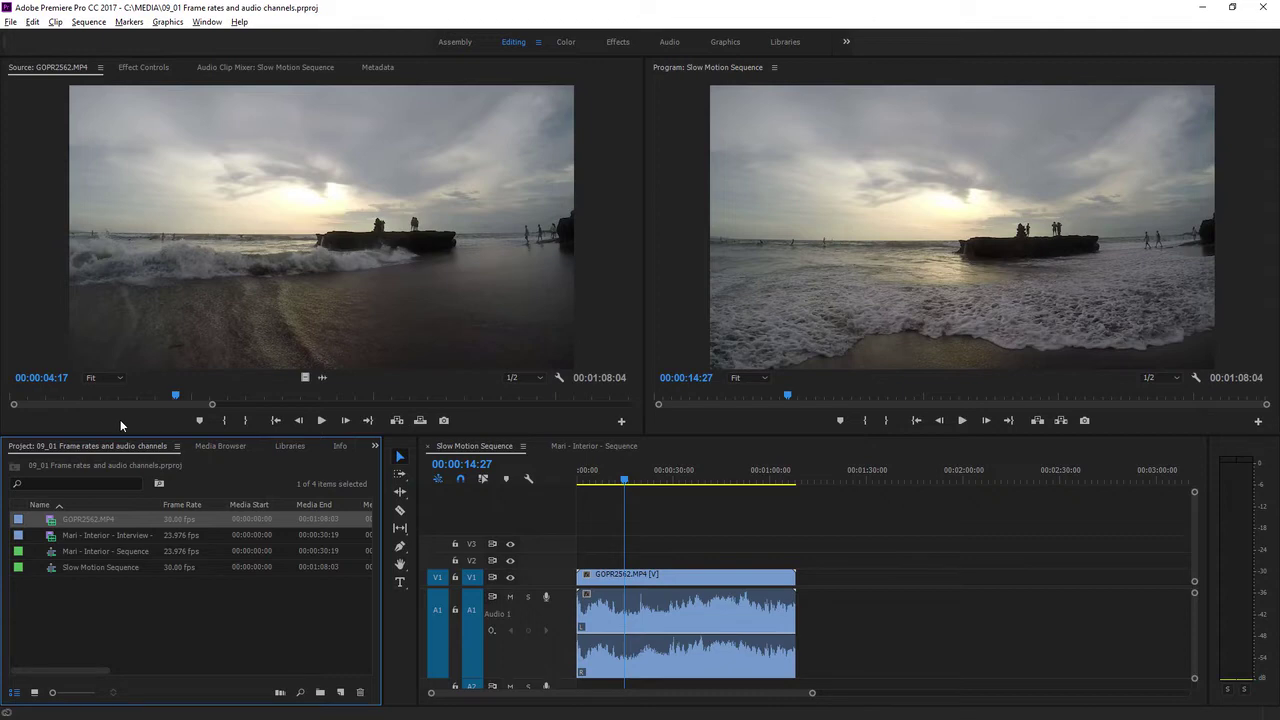
left_click(321, 421)
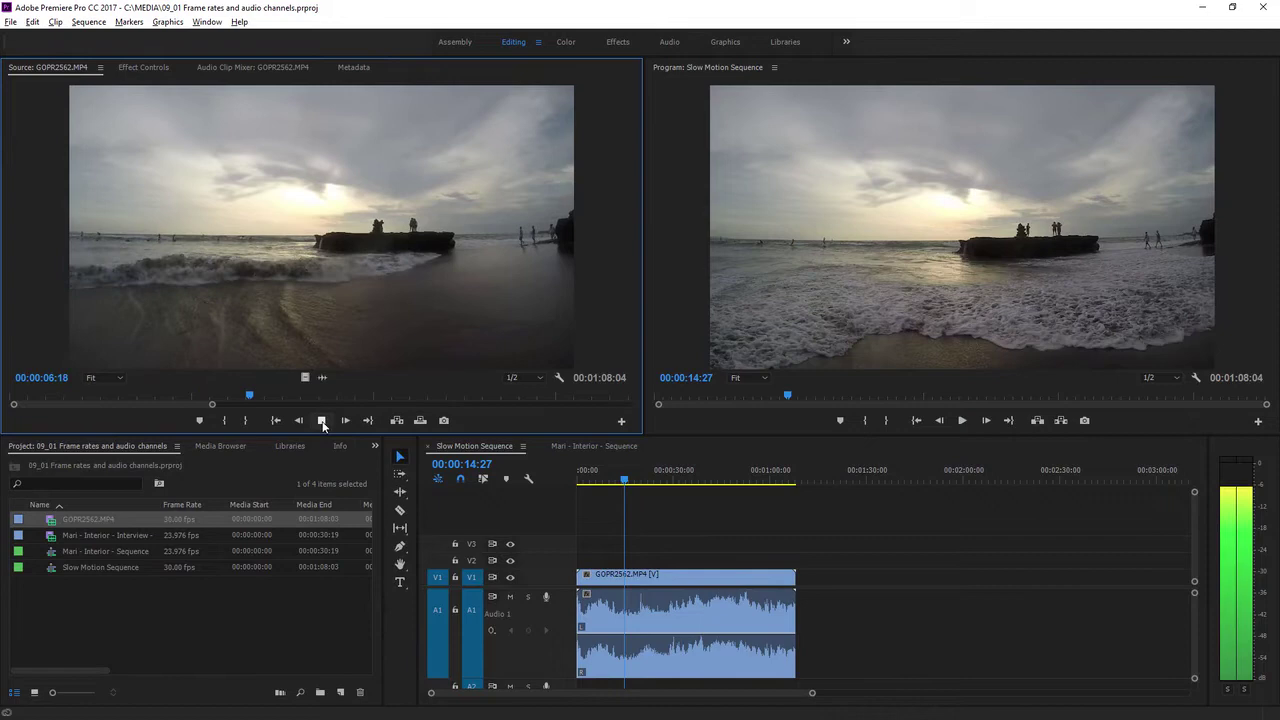
left_click(321, 421)
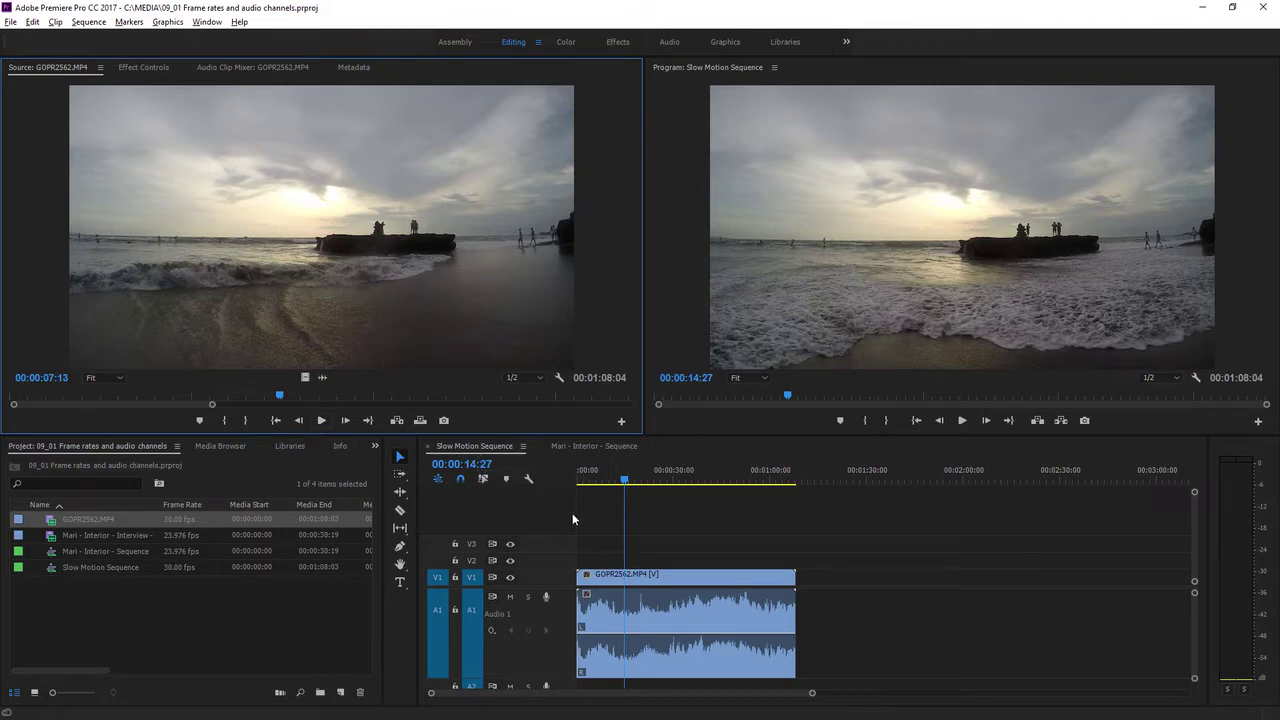
left_click(668, 610)
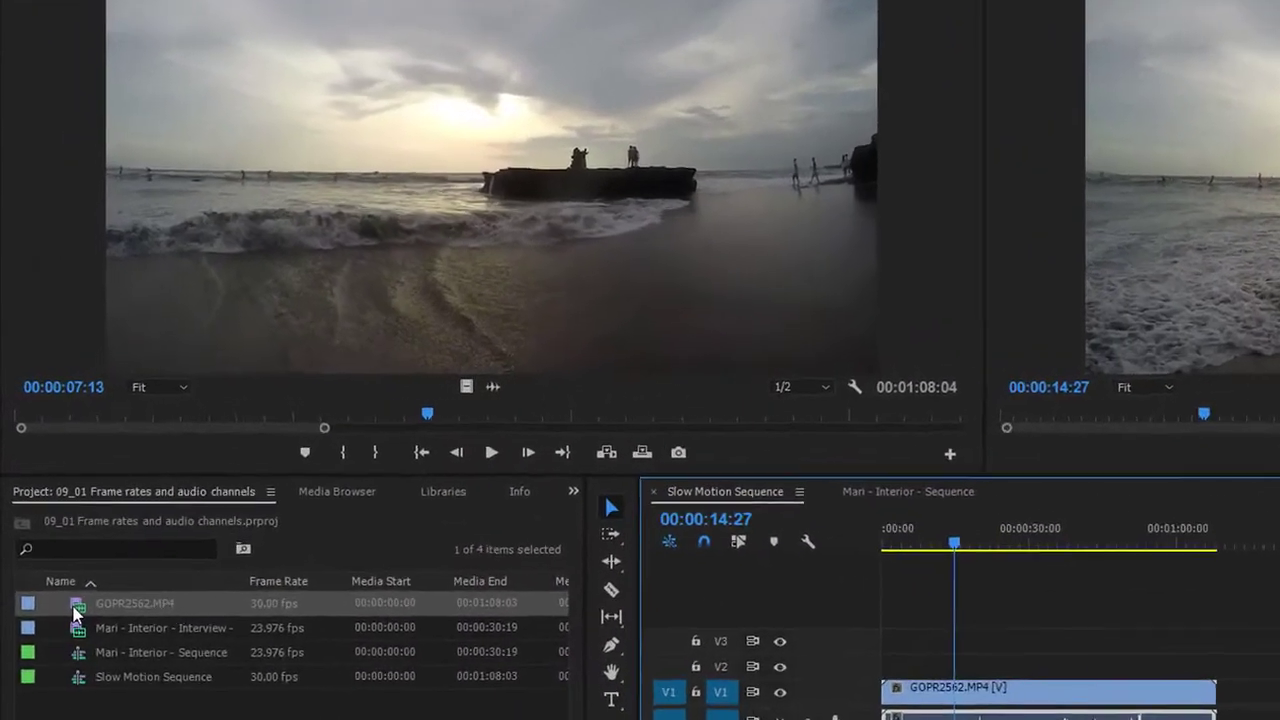
Interpret GOPR2562.MP4 with its native 119.88 fps frame rate from the file.
right_click(73, 613)
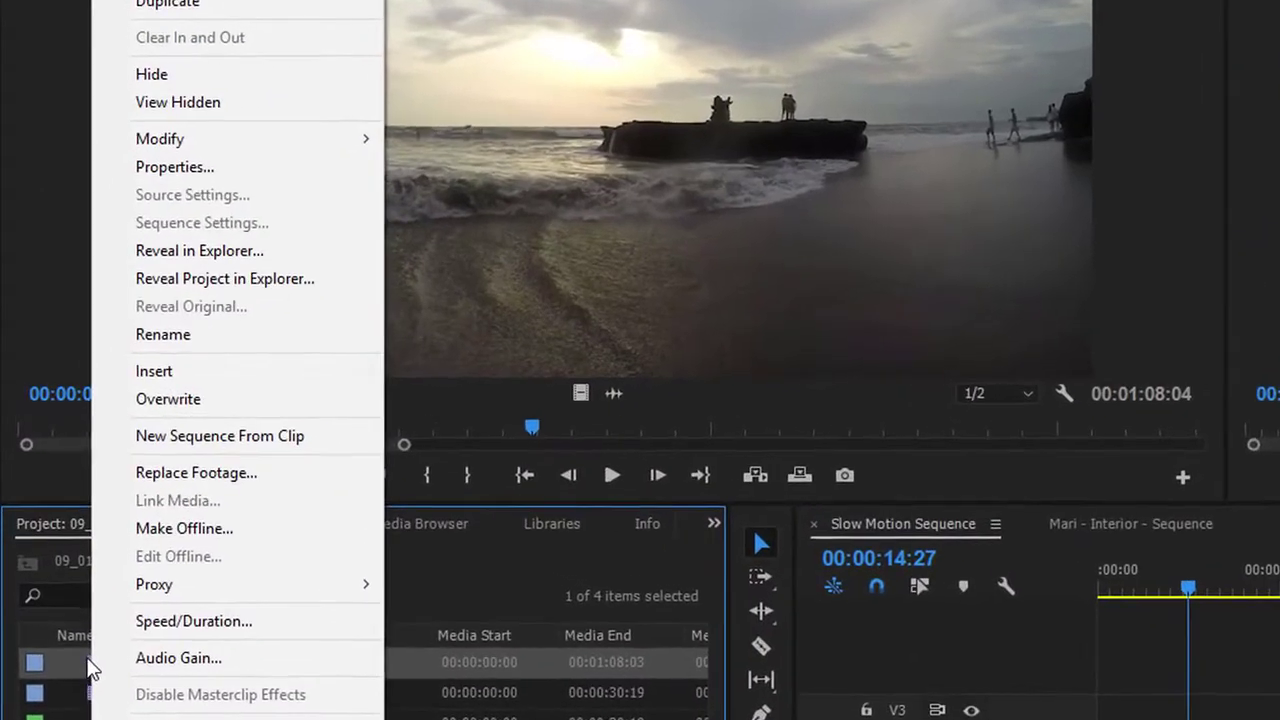
mouse_move(341, 132)
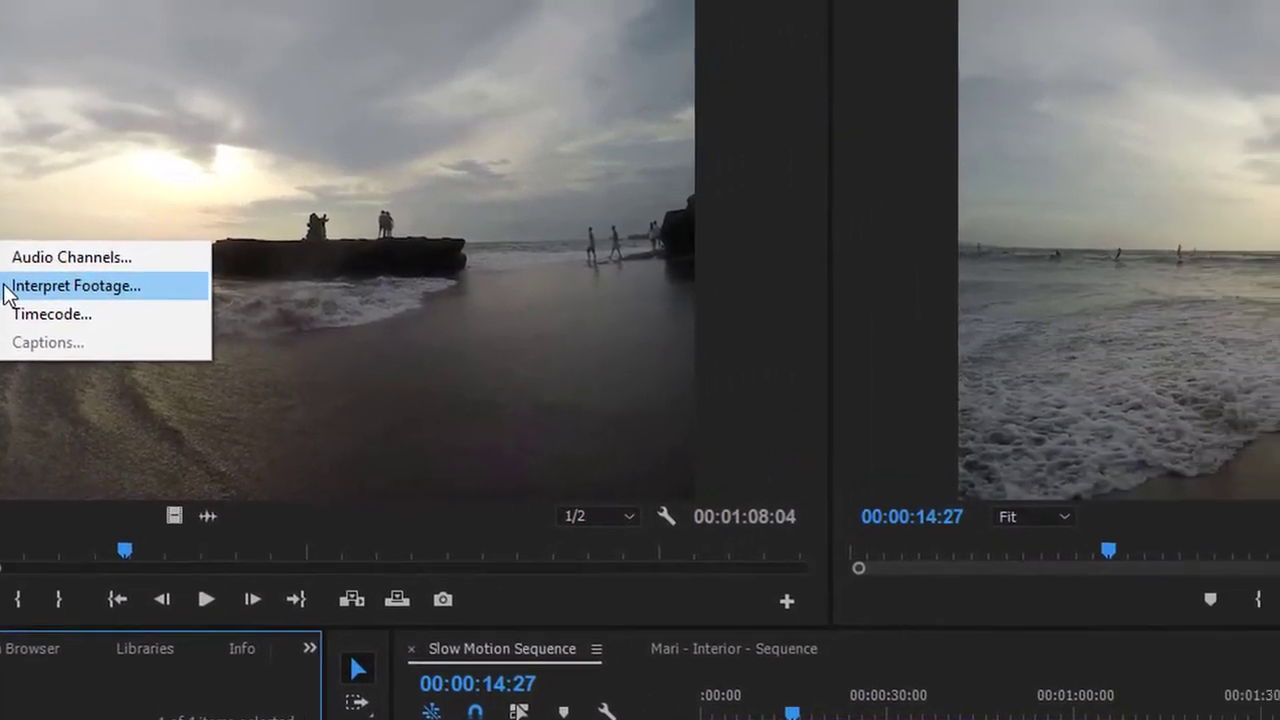
left_click(335, 198)
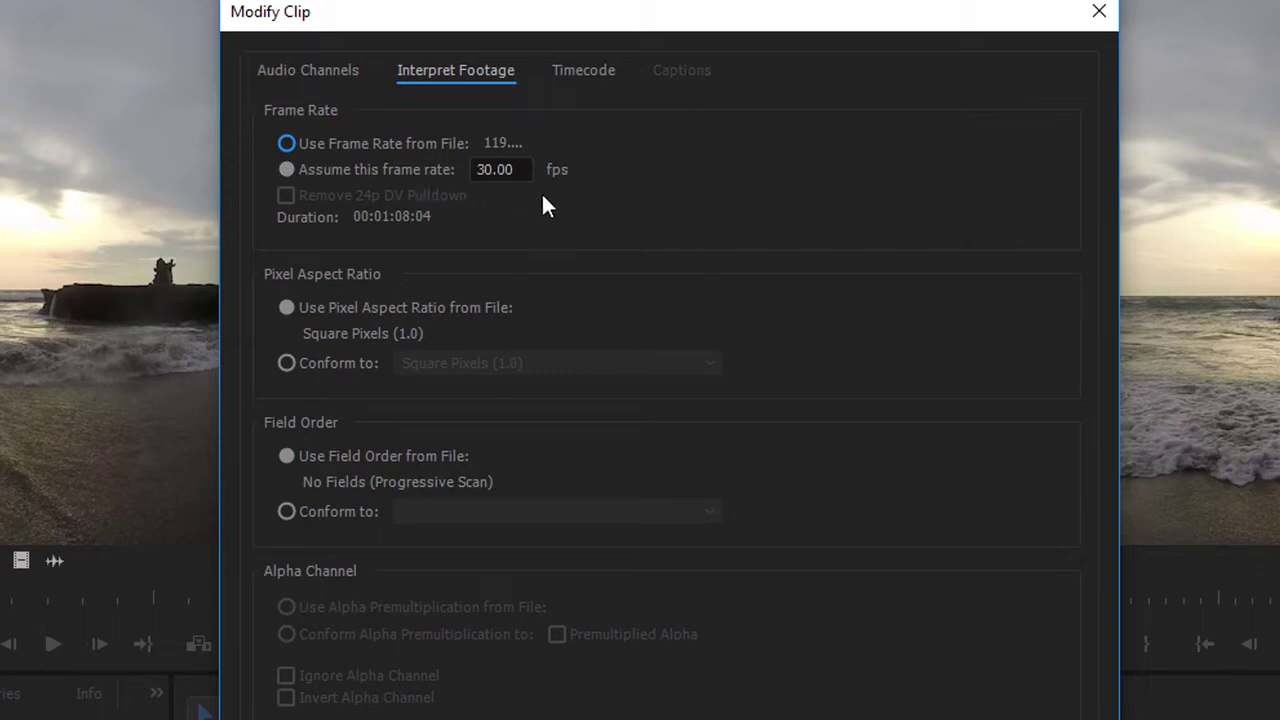
left_click(287, 143)
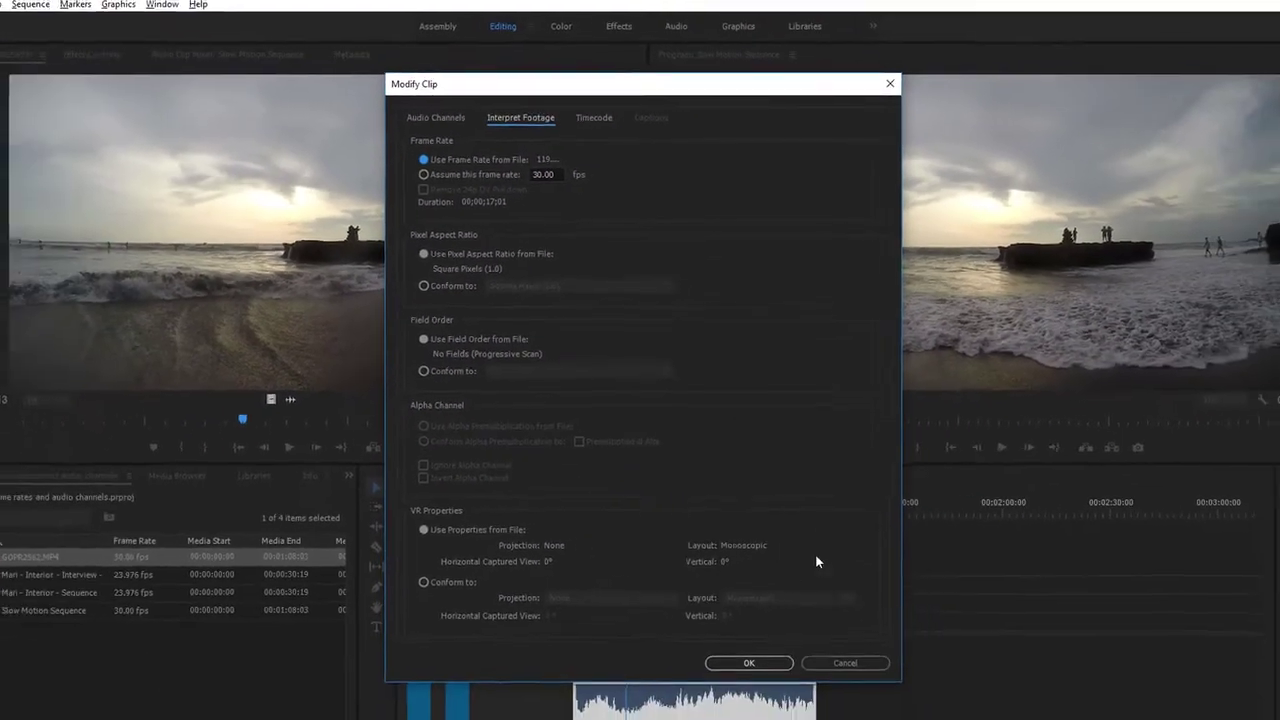
left_click(749, 663)
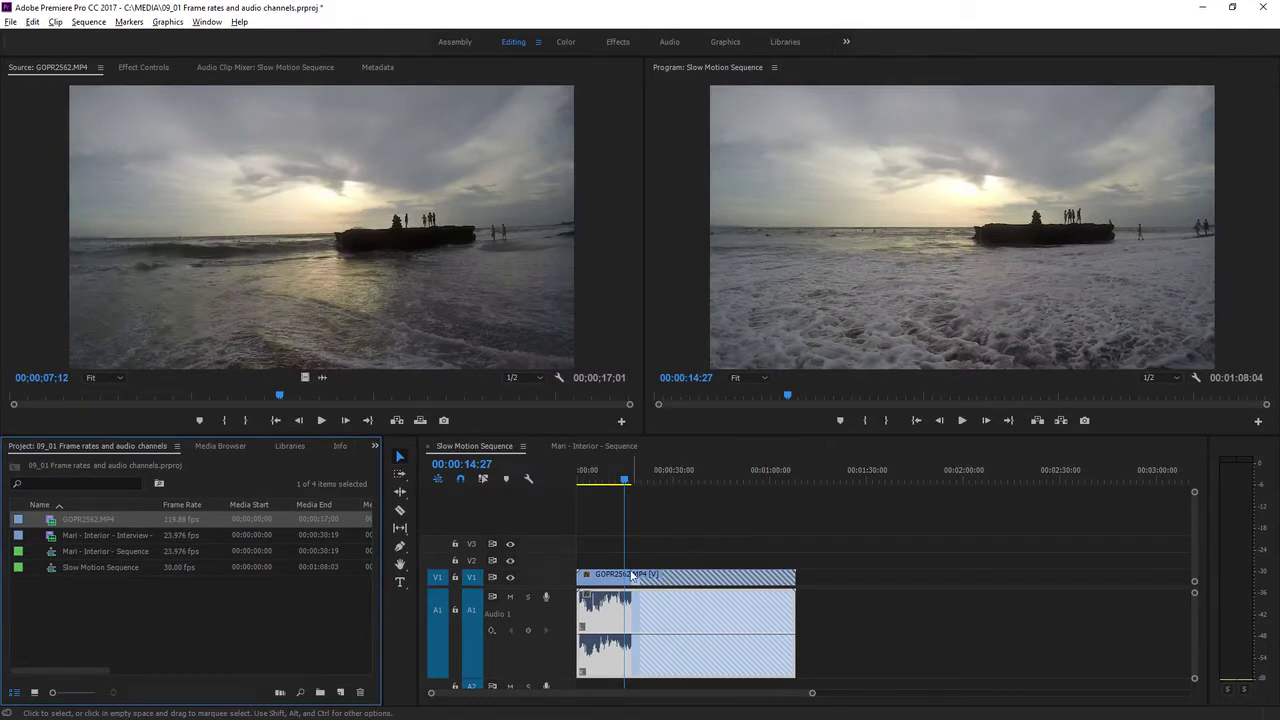
Play the Slow Motion Sequence from near its start to check the slowed-down beach clip.
mouse_move(709, 587)
left_click(590, 483)
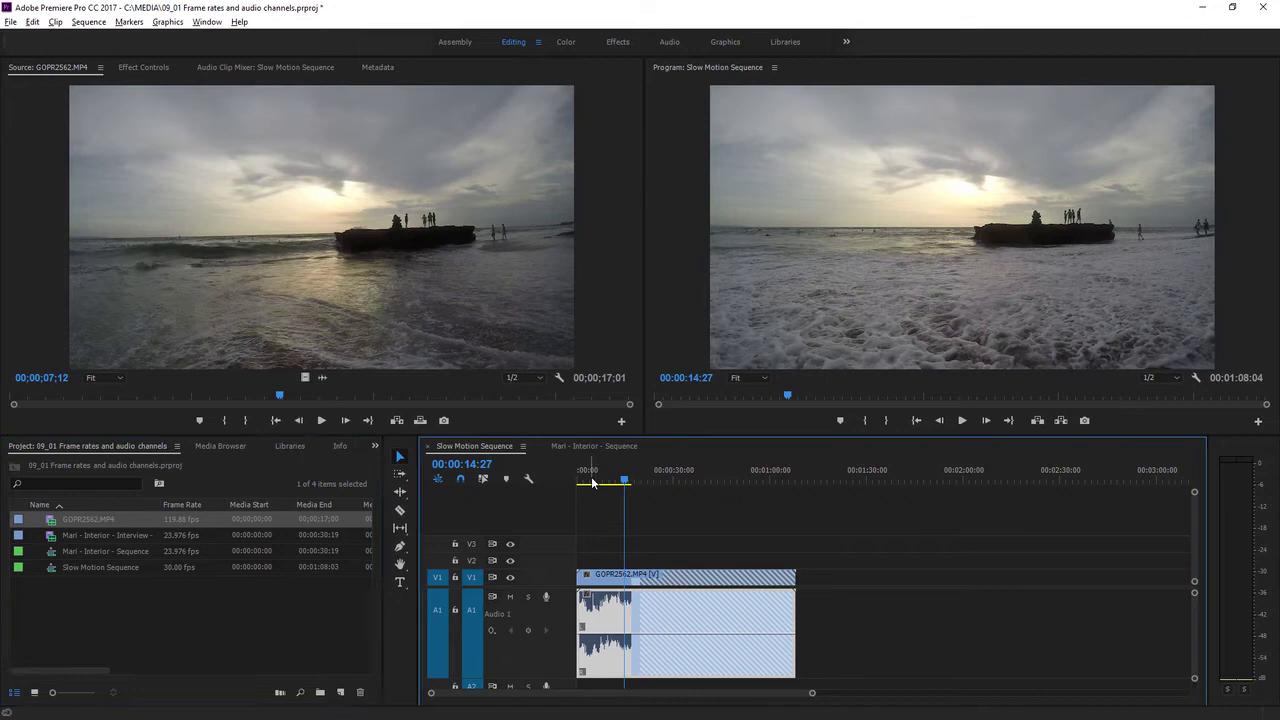
left_click(962, 421)
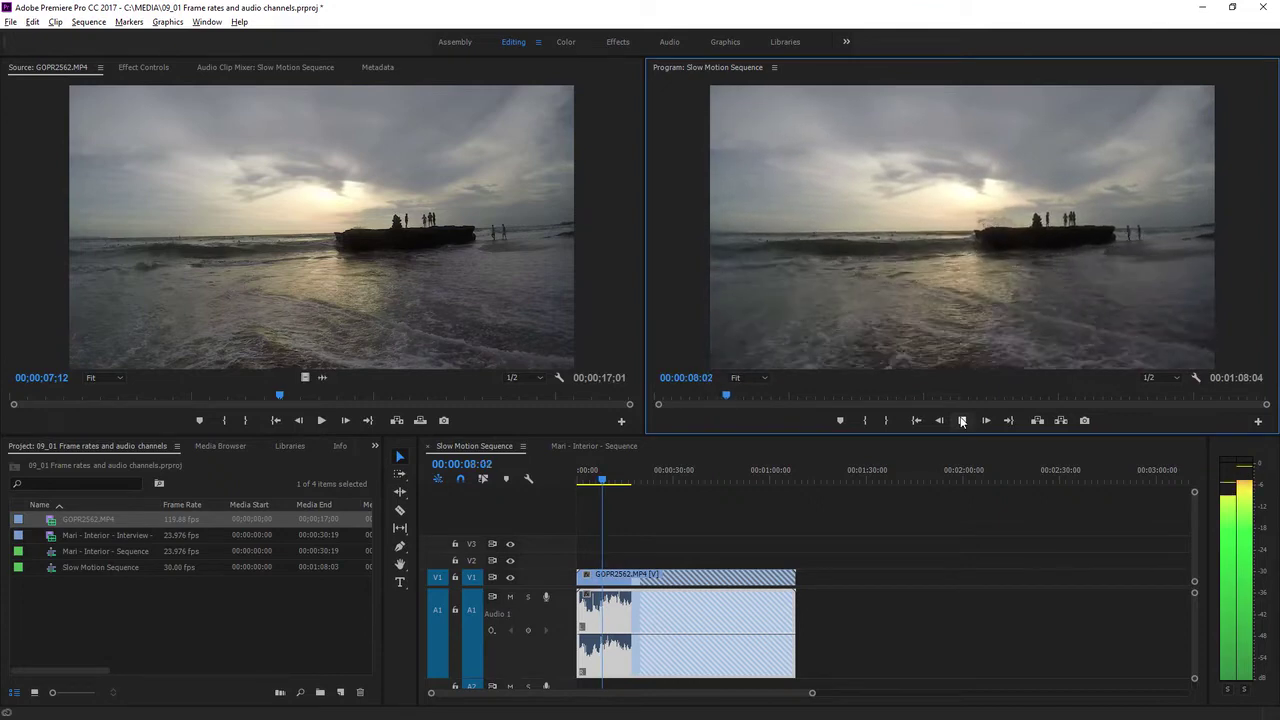
left_click(962, 421)
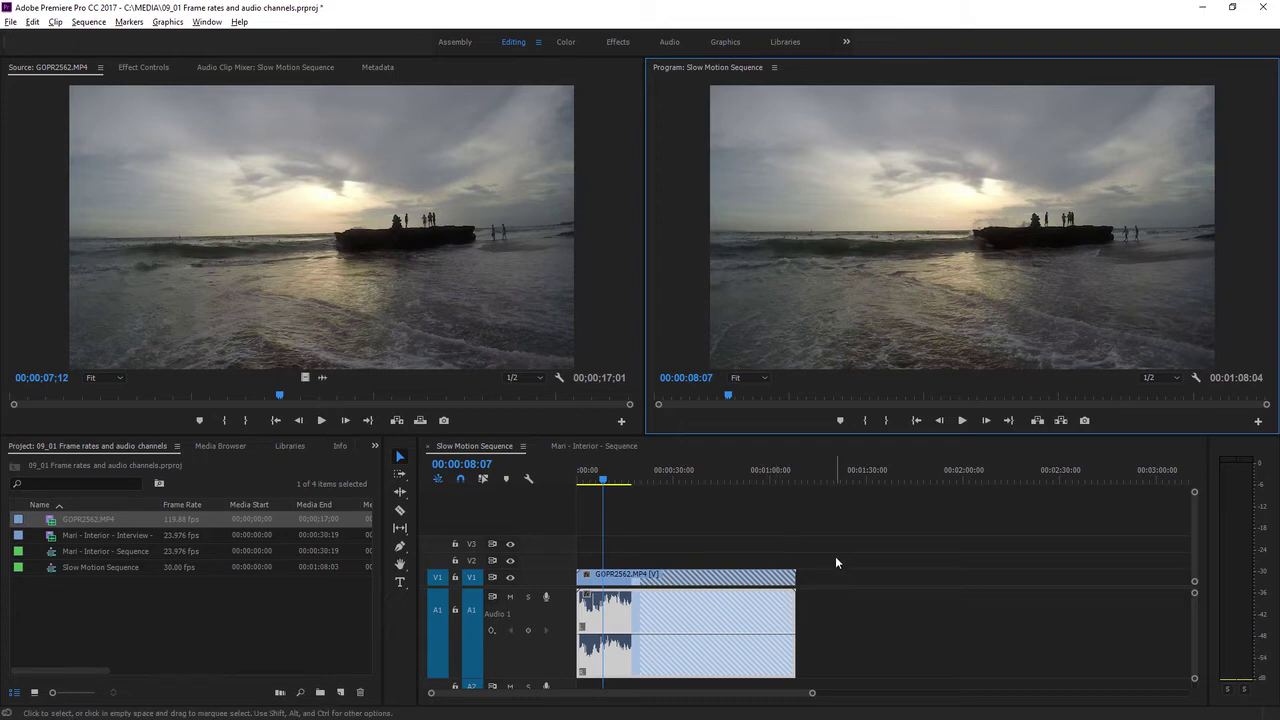
Play the Mari - Interior - Sequence, then show the interview clip's audio-only waveform in the Source Monitor.
left_click(623, 447)
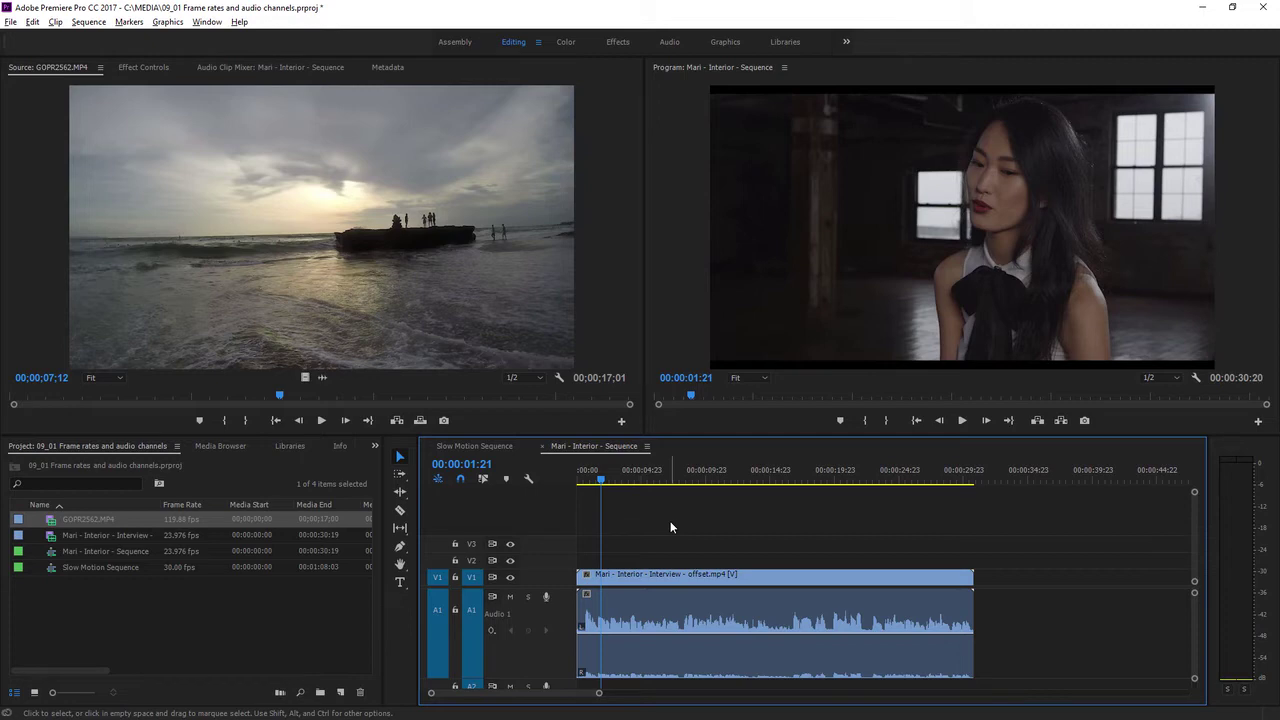
left_click(962, 420)
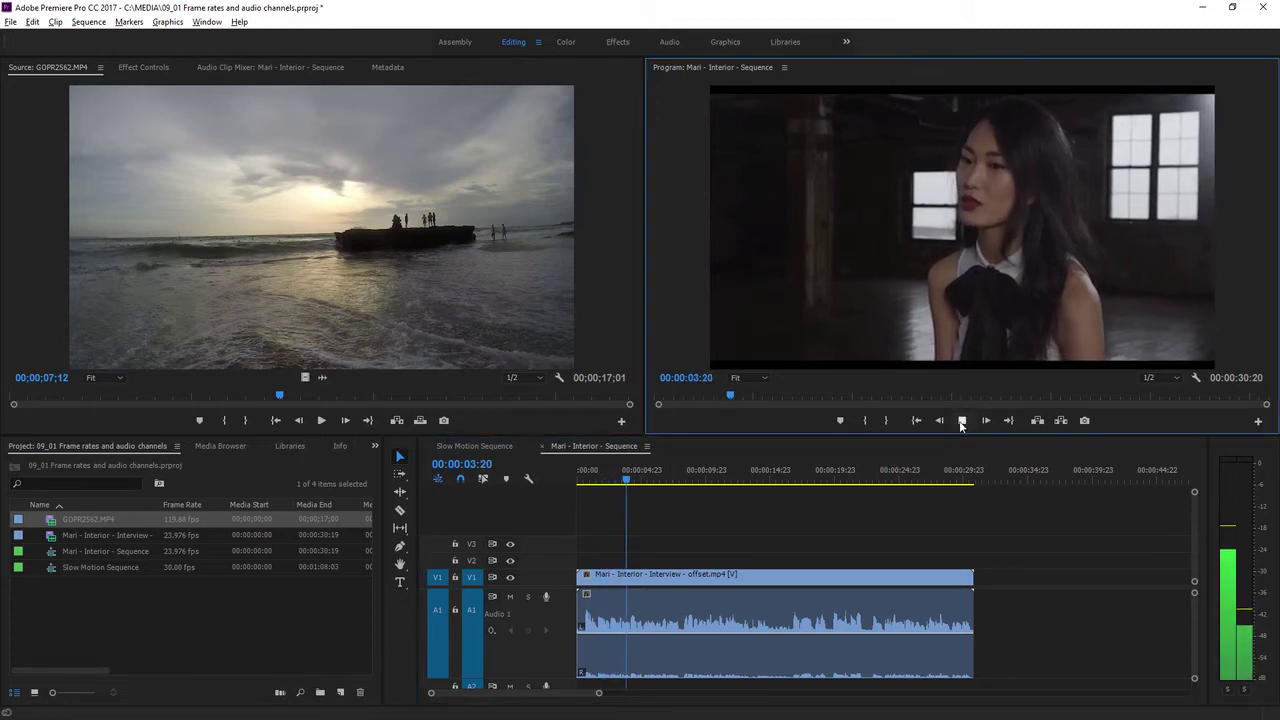
left_click(962, 420)
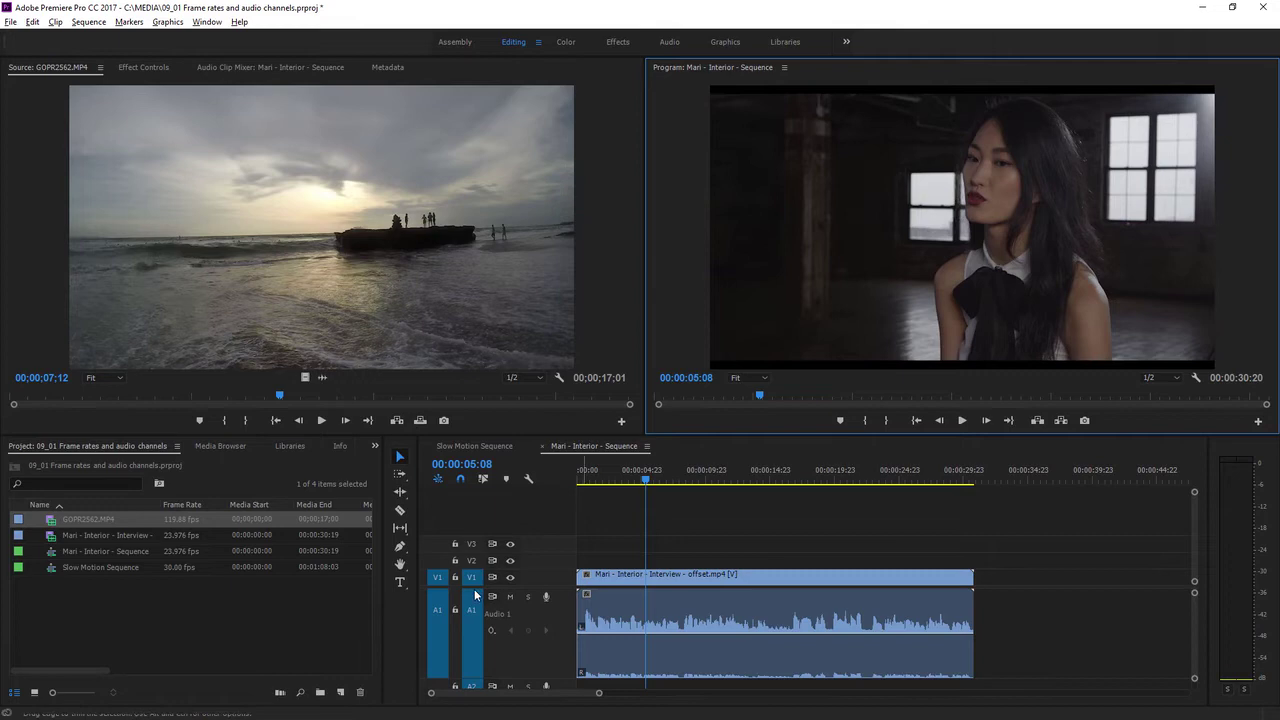
double_click(52, 537)
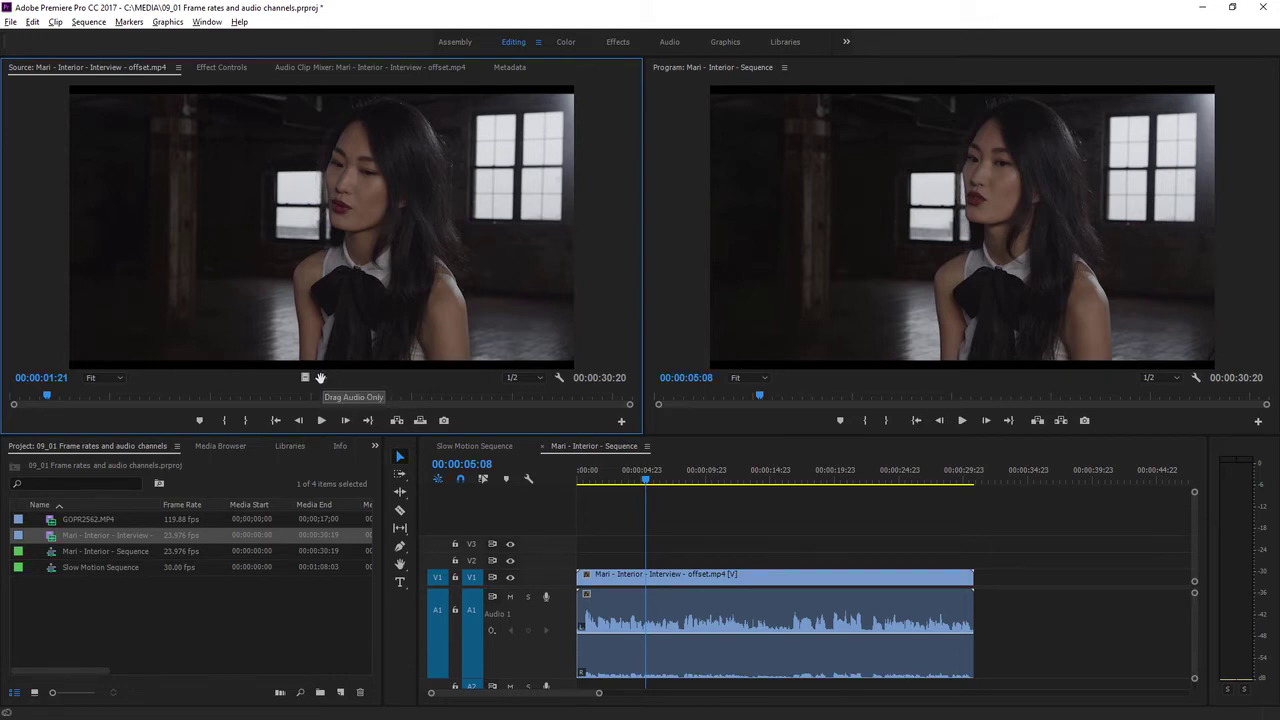
left_click(320, 377)
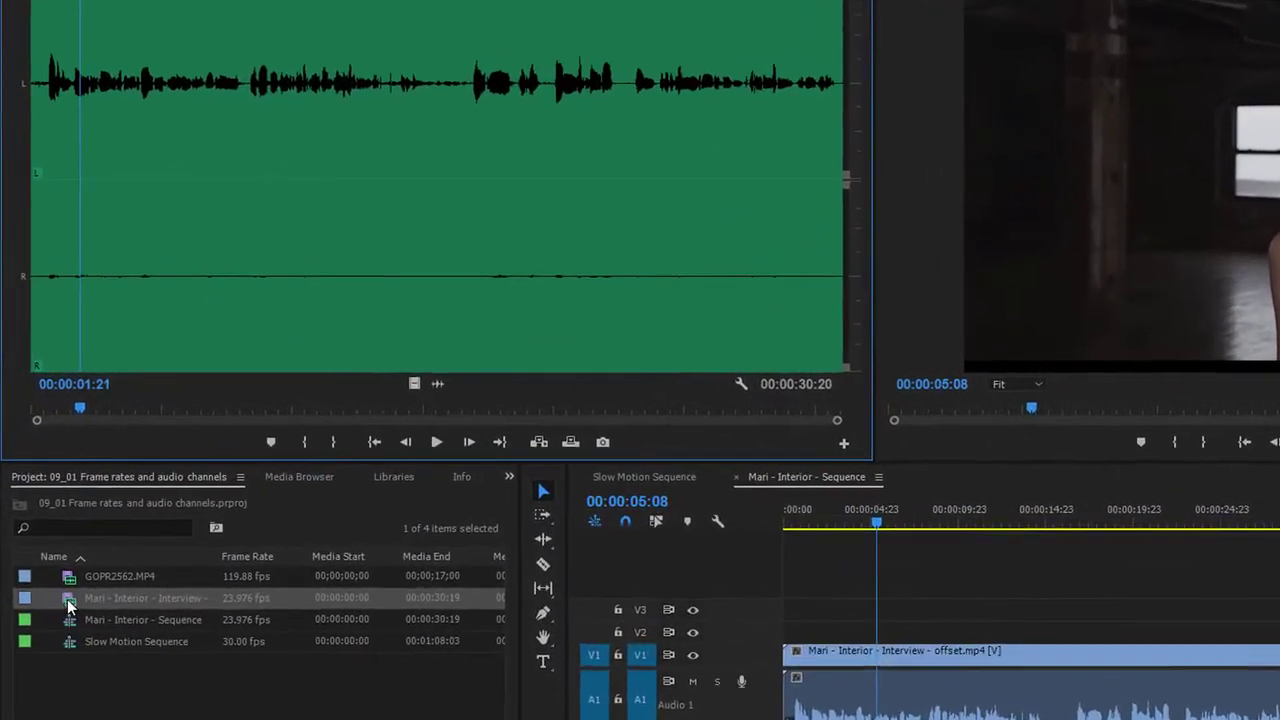
Set the interview clip's Audio Channels preset to Mono and accept the clips-in-use warning.
right_click(70, 605)
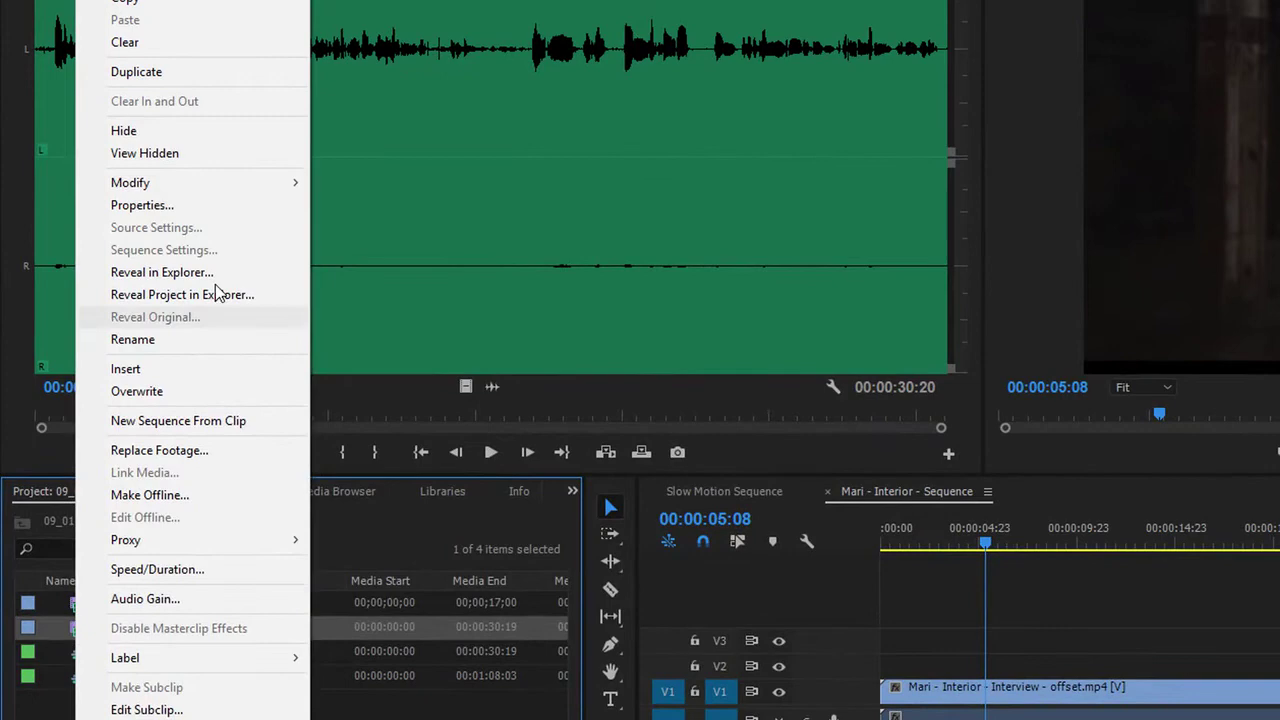
mouse_move(214, 187)
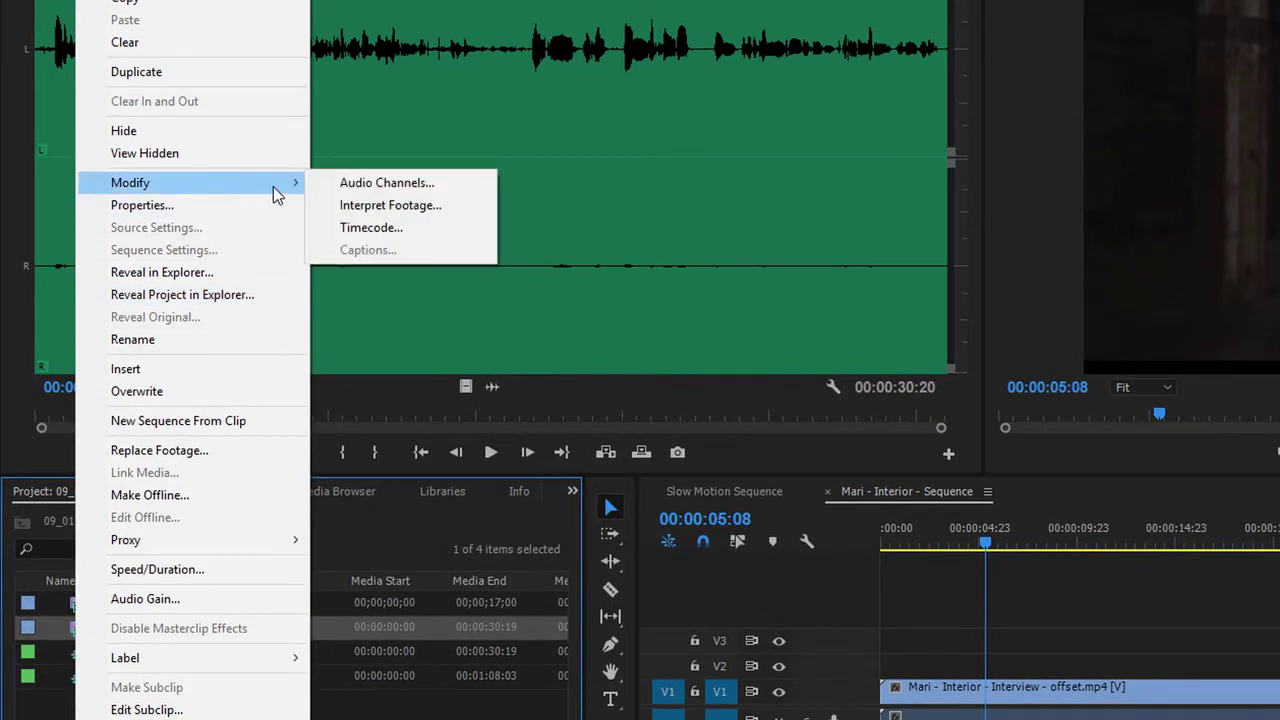
left_click(325, 183)
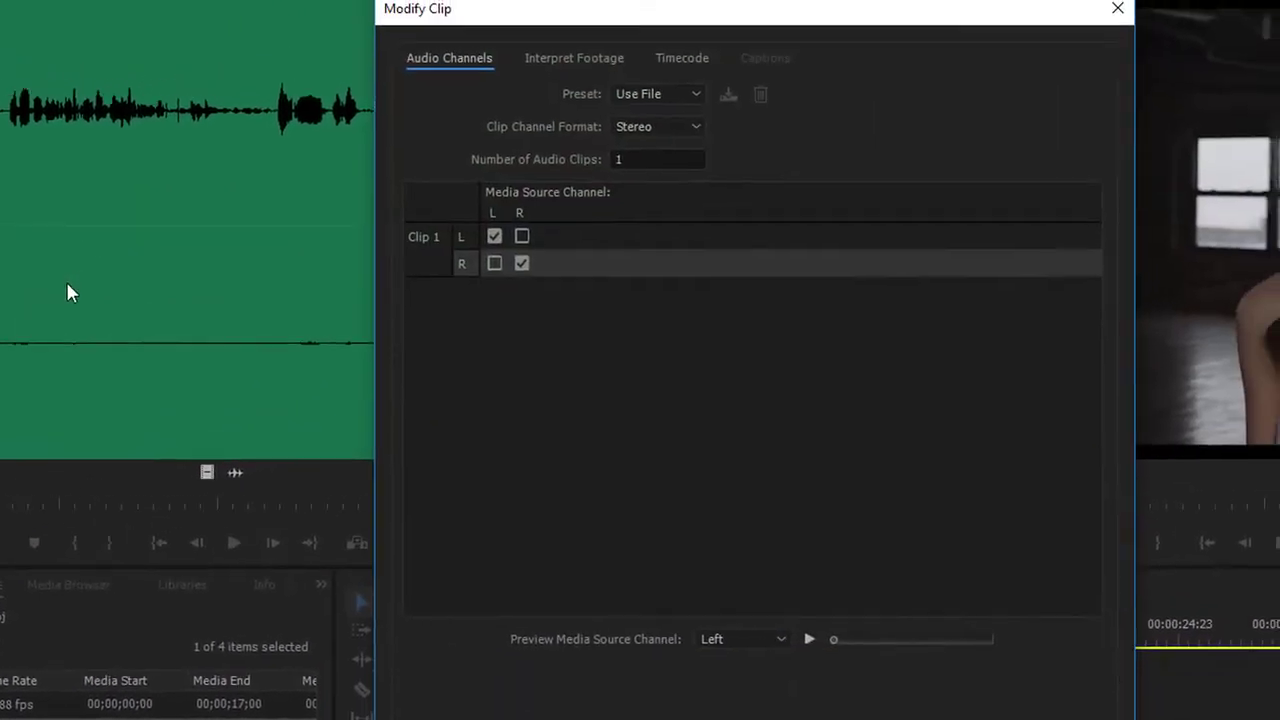
left_click(657, 93)
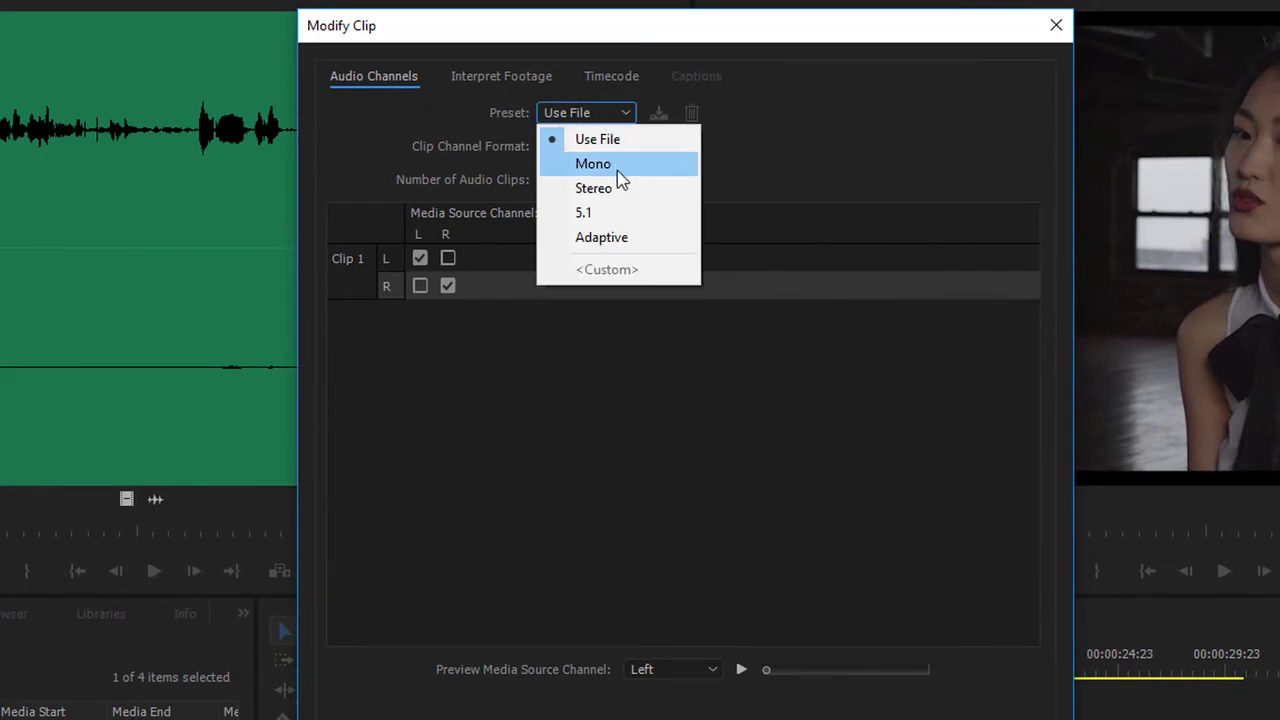
left_click(618, 168)
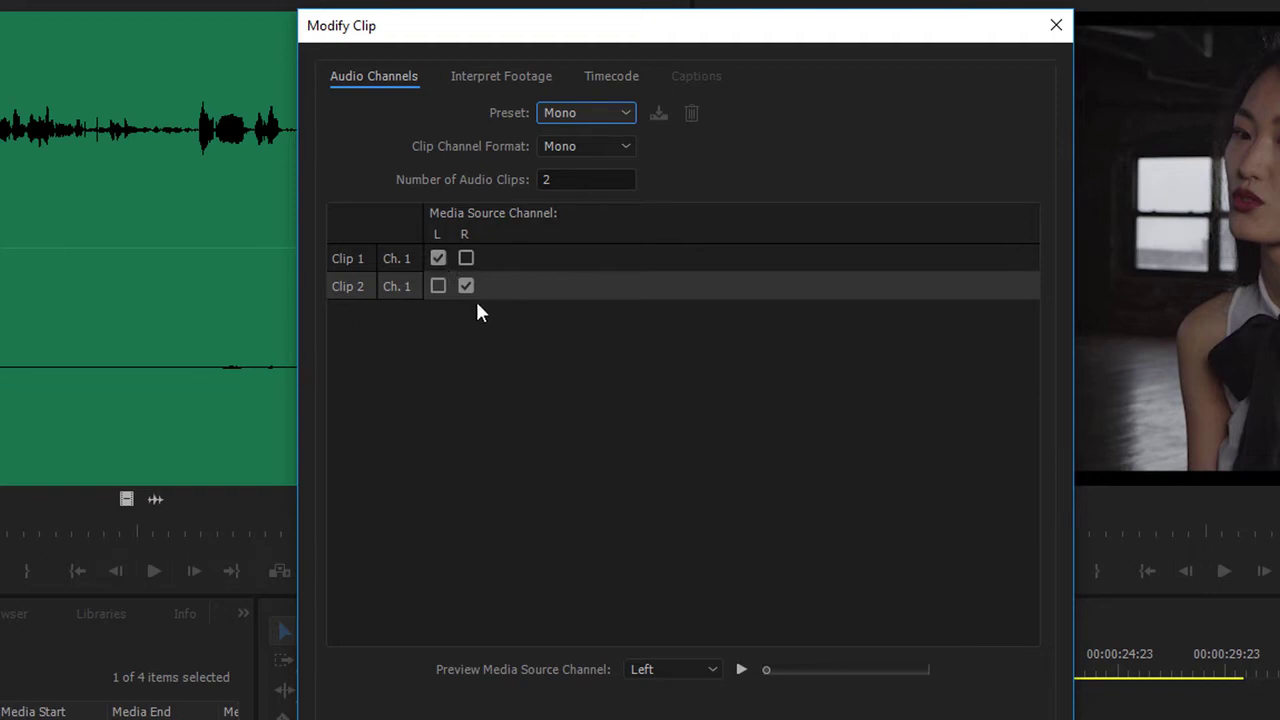
key("Return")
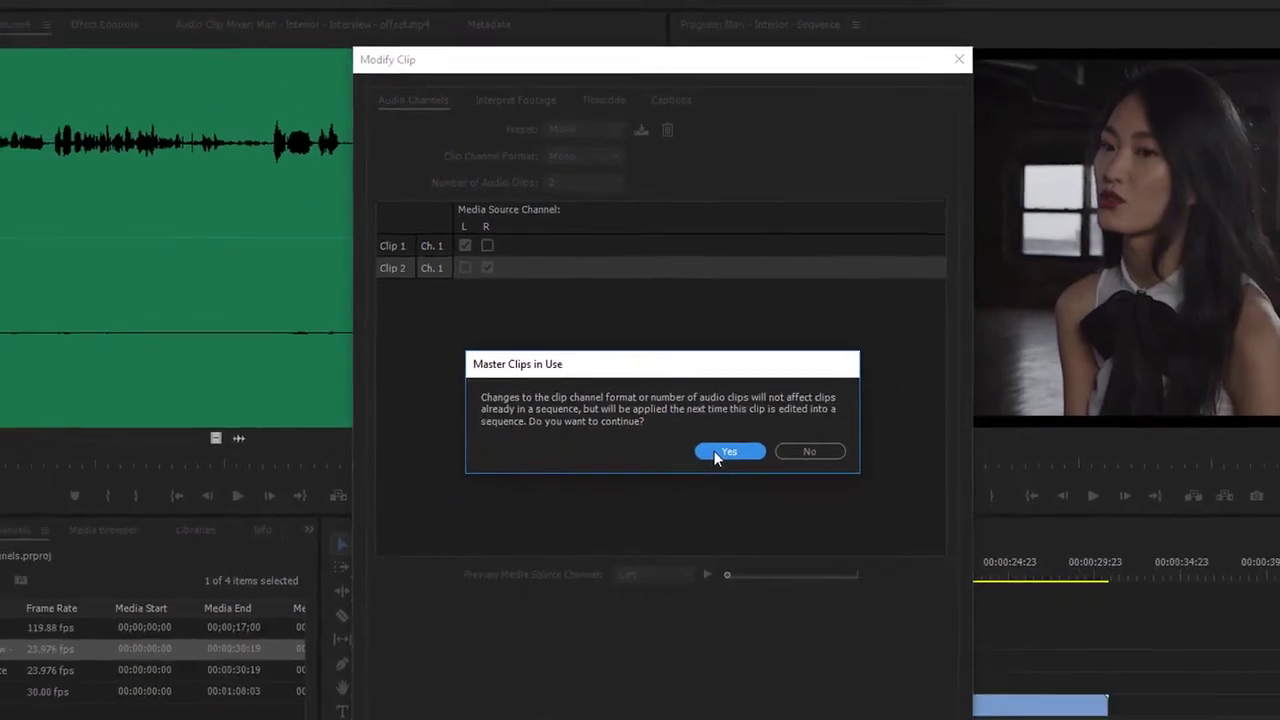
left_click(716, 456)
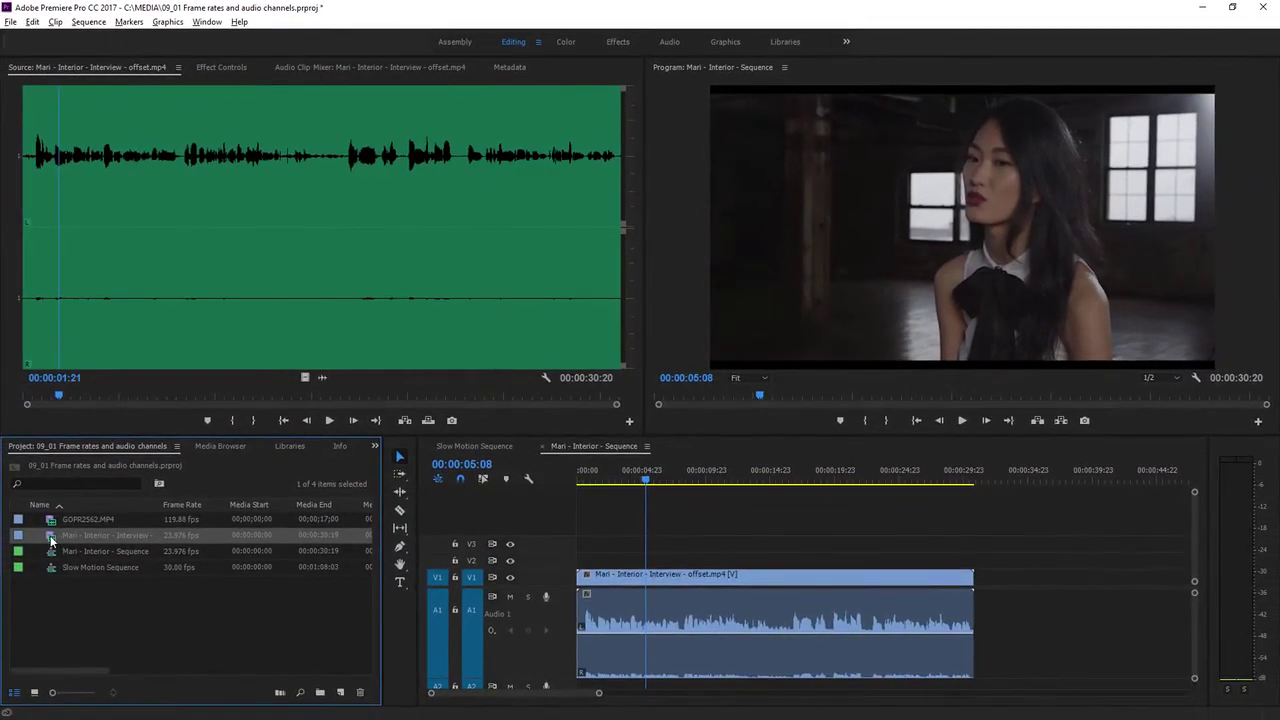
Add the interview clip after the existing sequence clip and resize audio tracks A1 and A2.
left_click_drag(52, 540, 1000, 602)
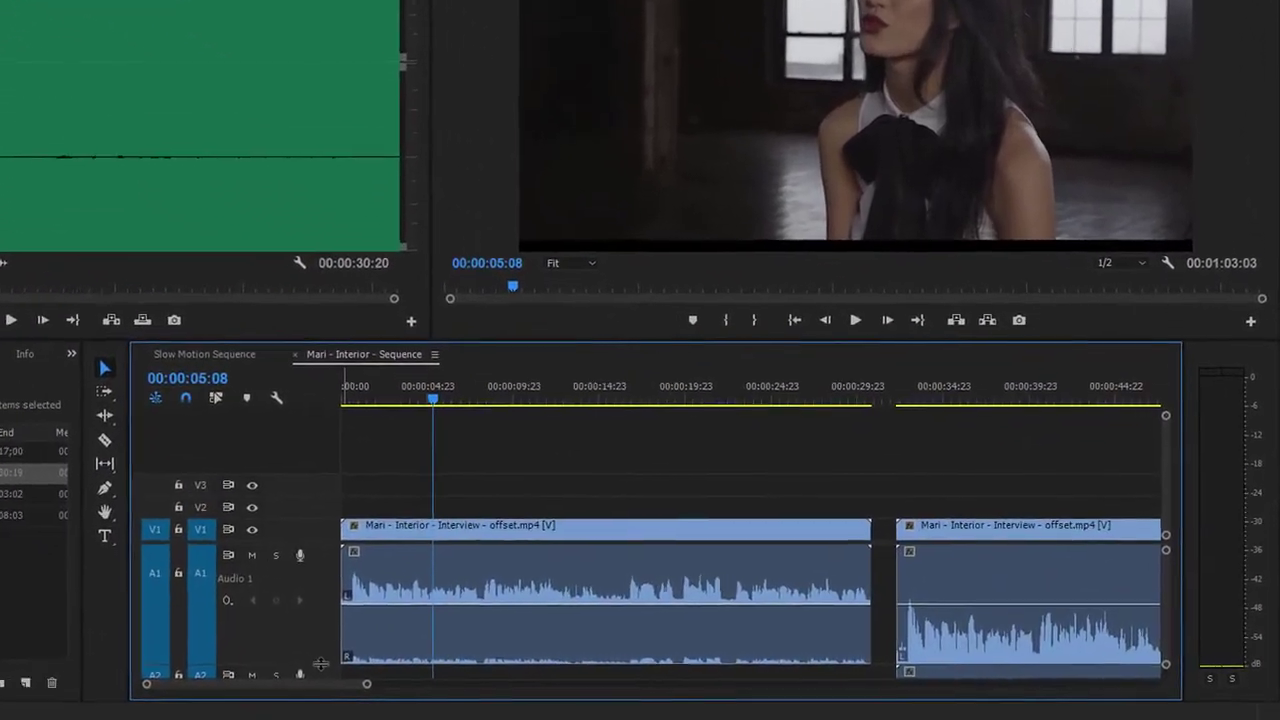
left_click_drag(320, 663, 319, 584)
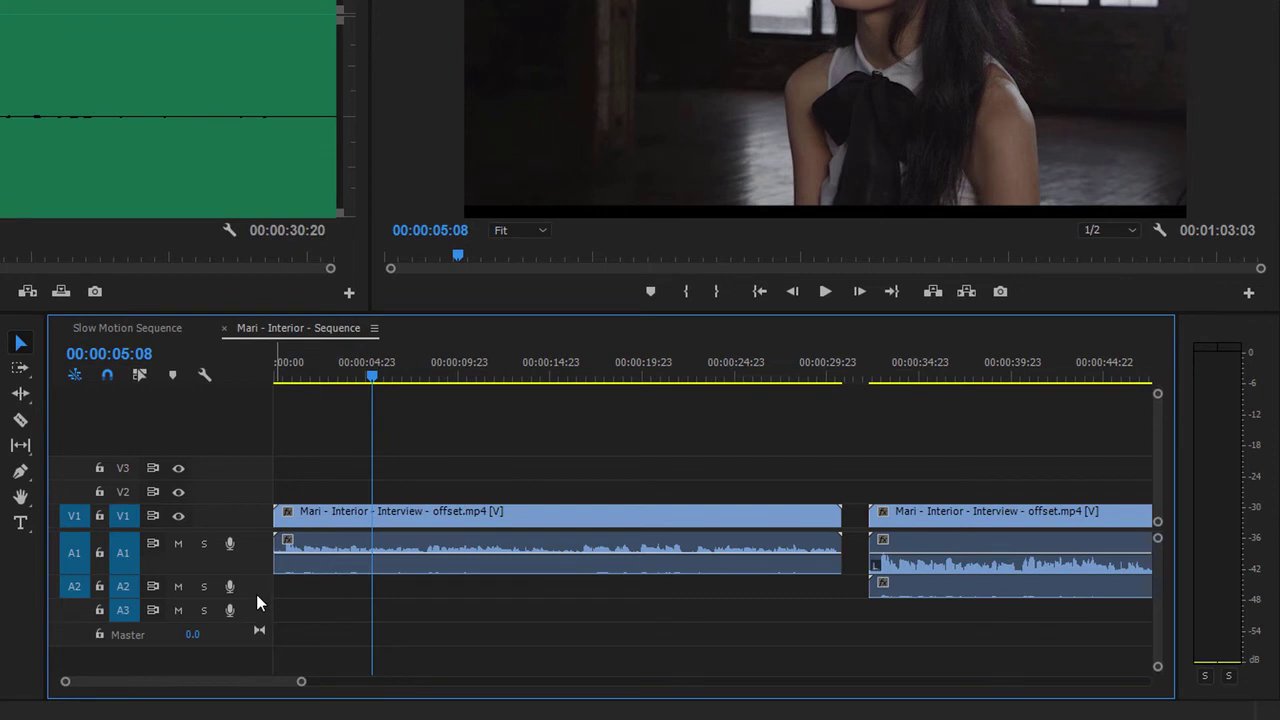
left_click_drag(259, 624, 305, 686)
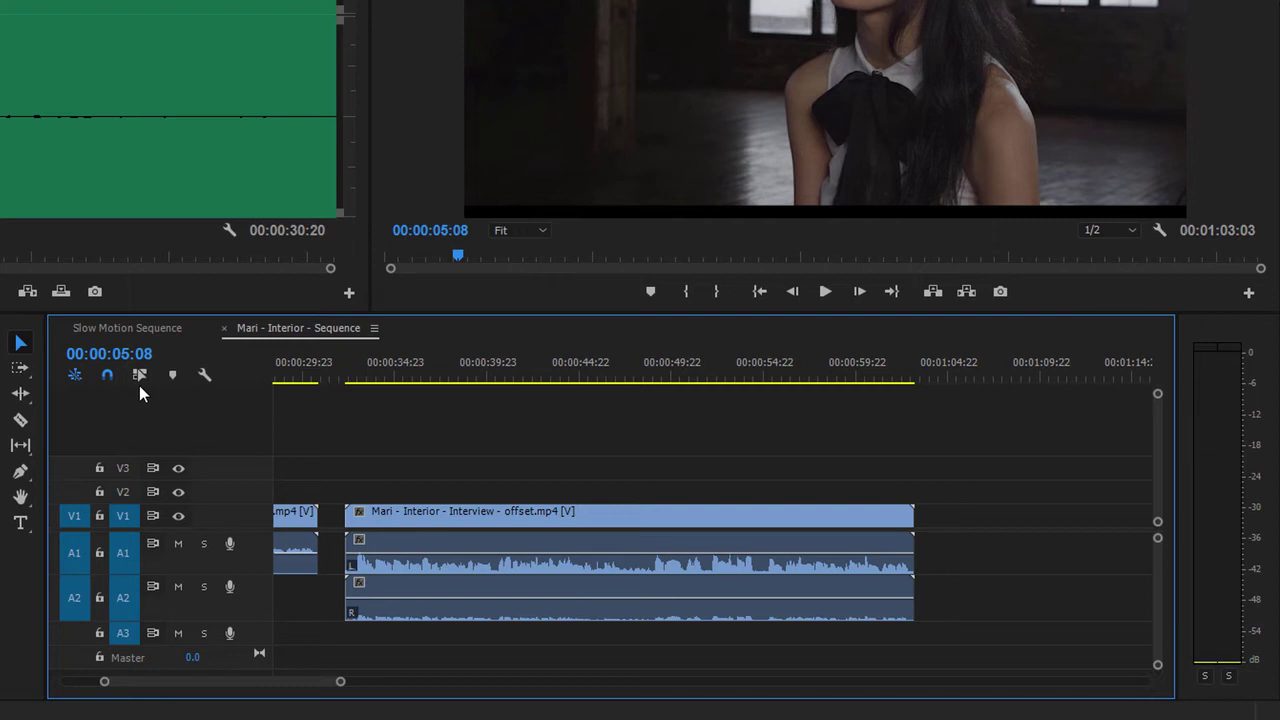
Delete the right-channel audio on A2, leaving the clip's video linked to its A1 audio.
left_click(396, 610)
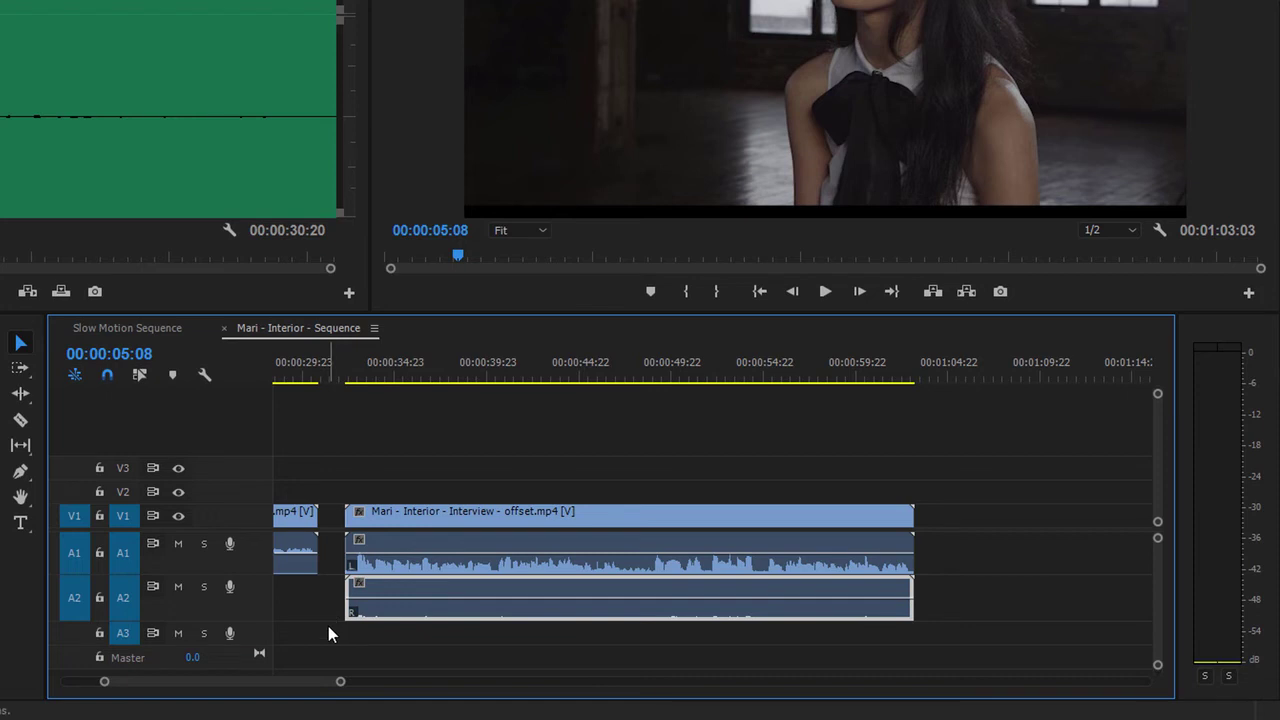
key("Delete")
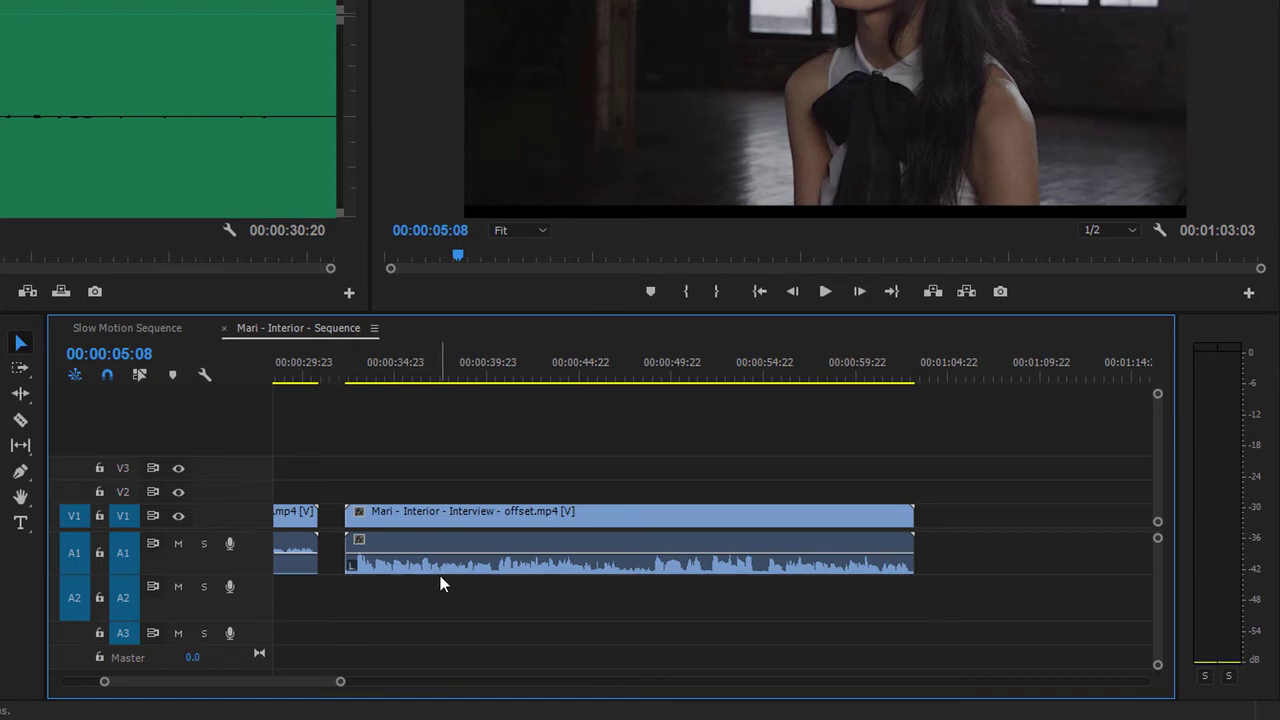
left_click(411, 564)
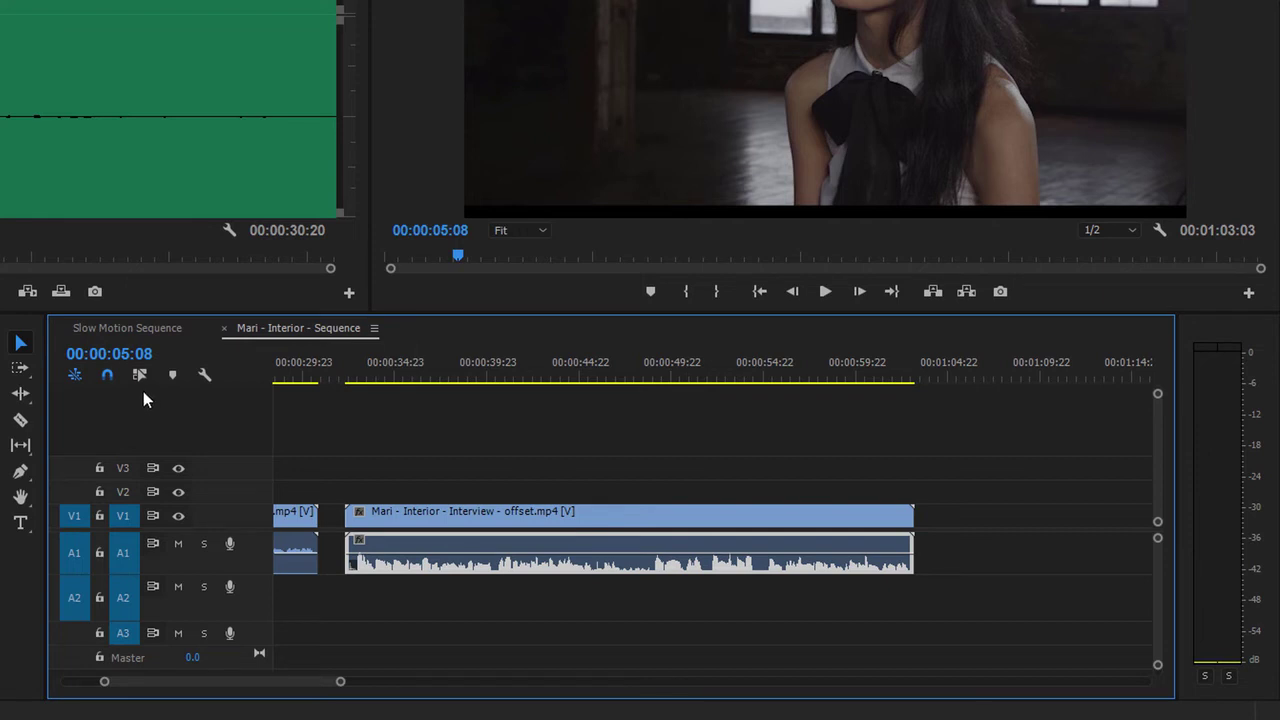
left_click(384, 517)
left_click(392, 611)
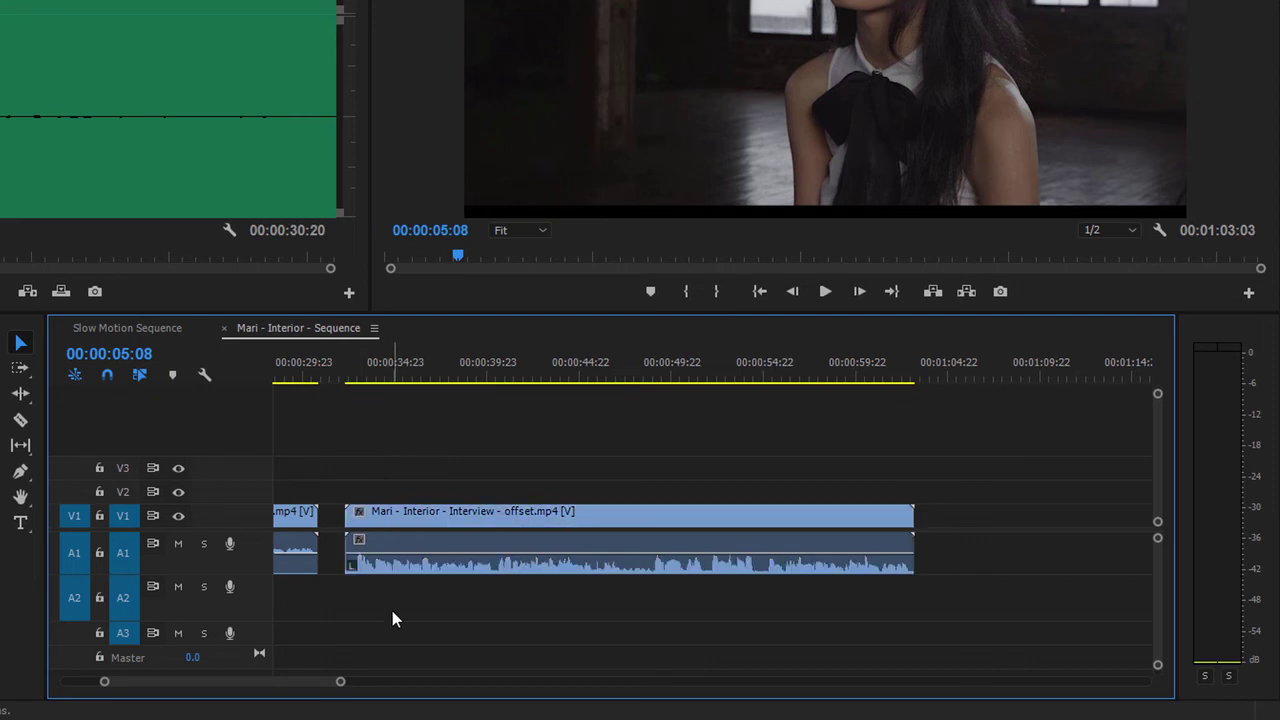
left_click(396, 565)
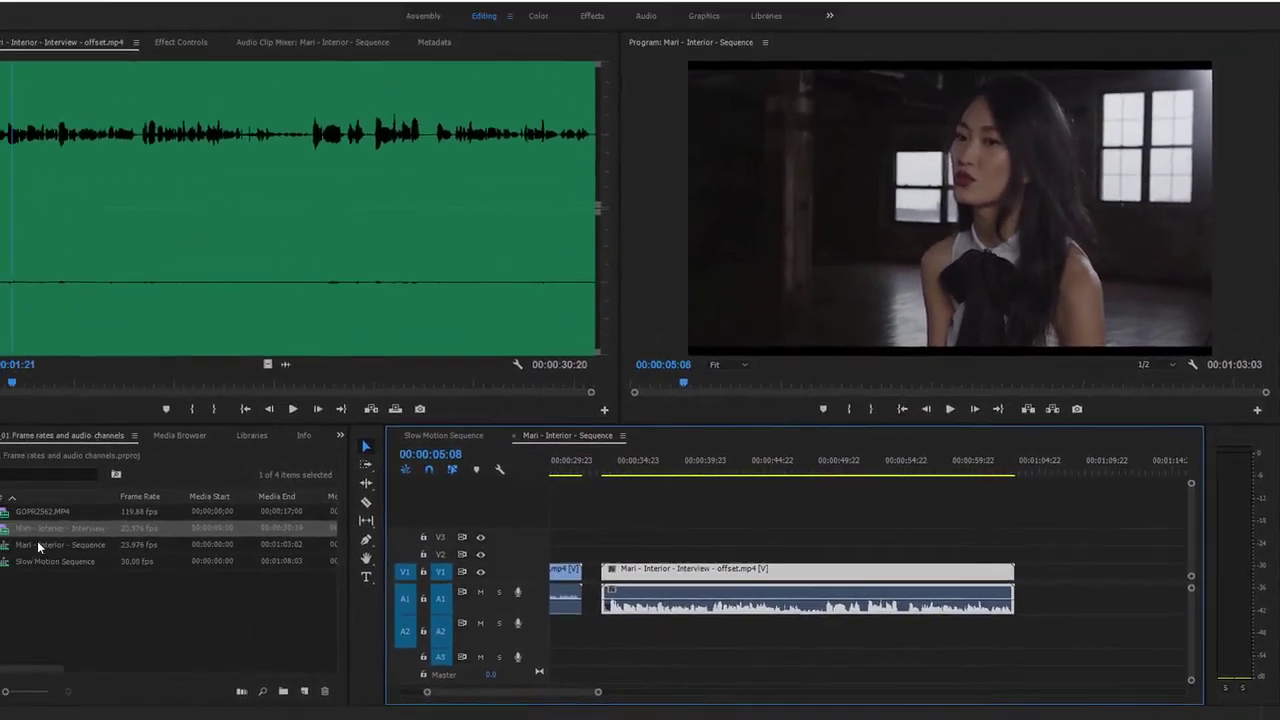
Set the interview clip's Audio Channels to 1 audio clip using only the left channel.
right_click(49, 535)
mouse_move(170, 243)
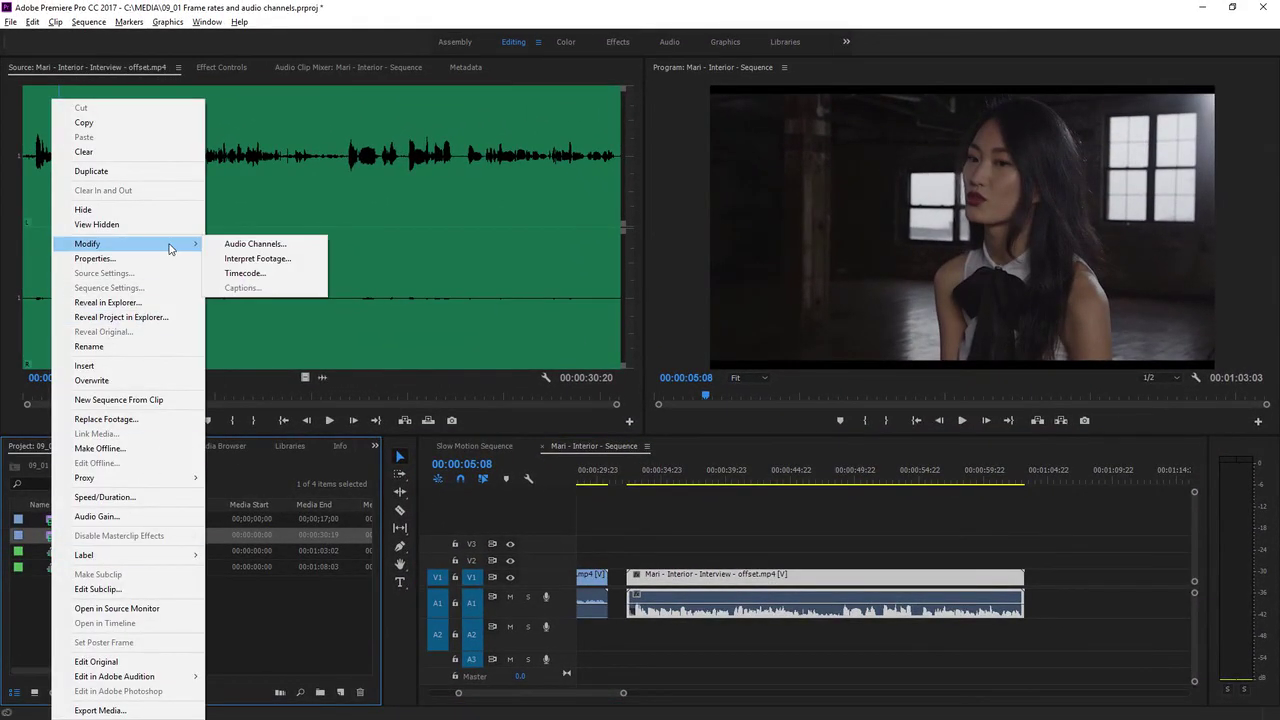
left_click(300, 245)
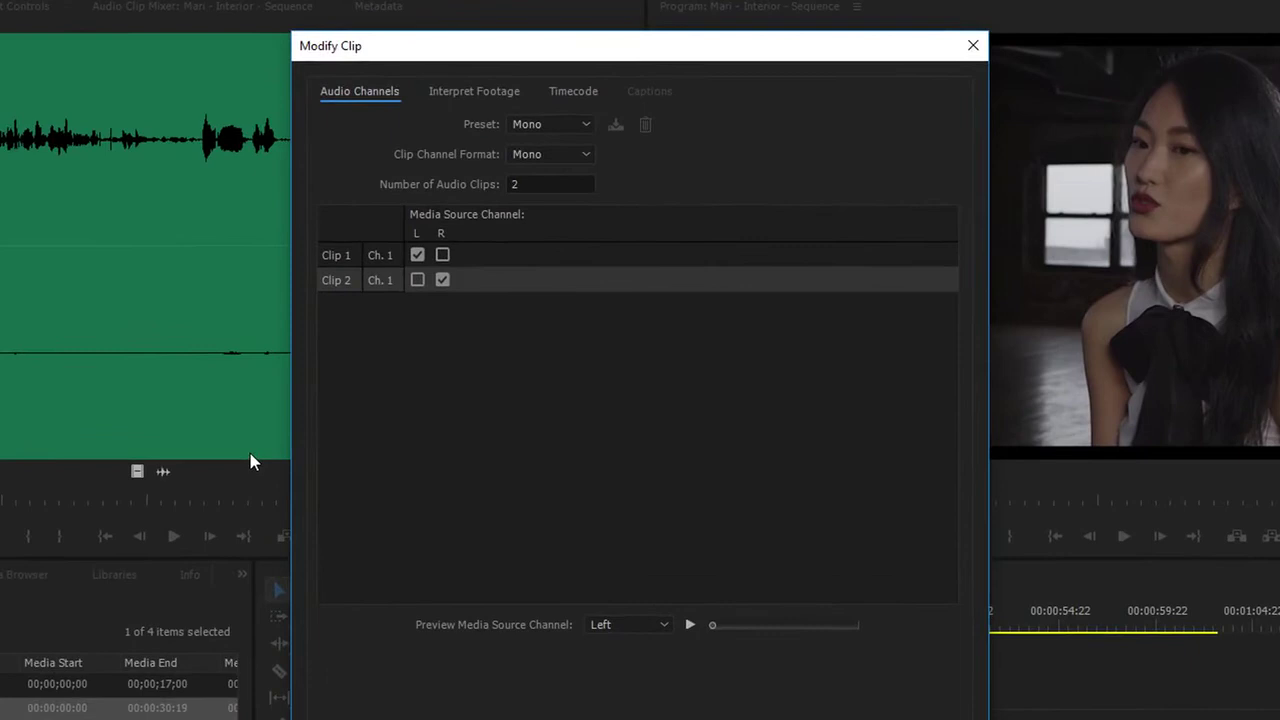
left_click(505, 184)
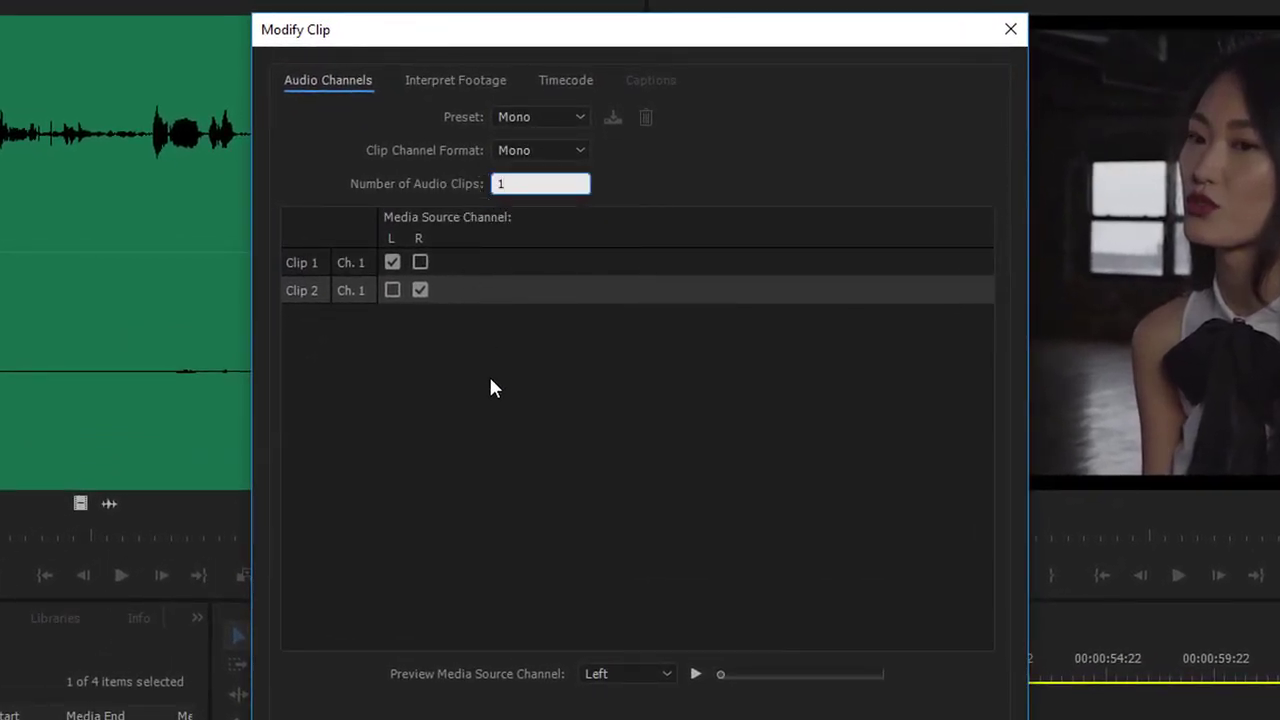
type("1")
key("Tab")
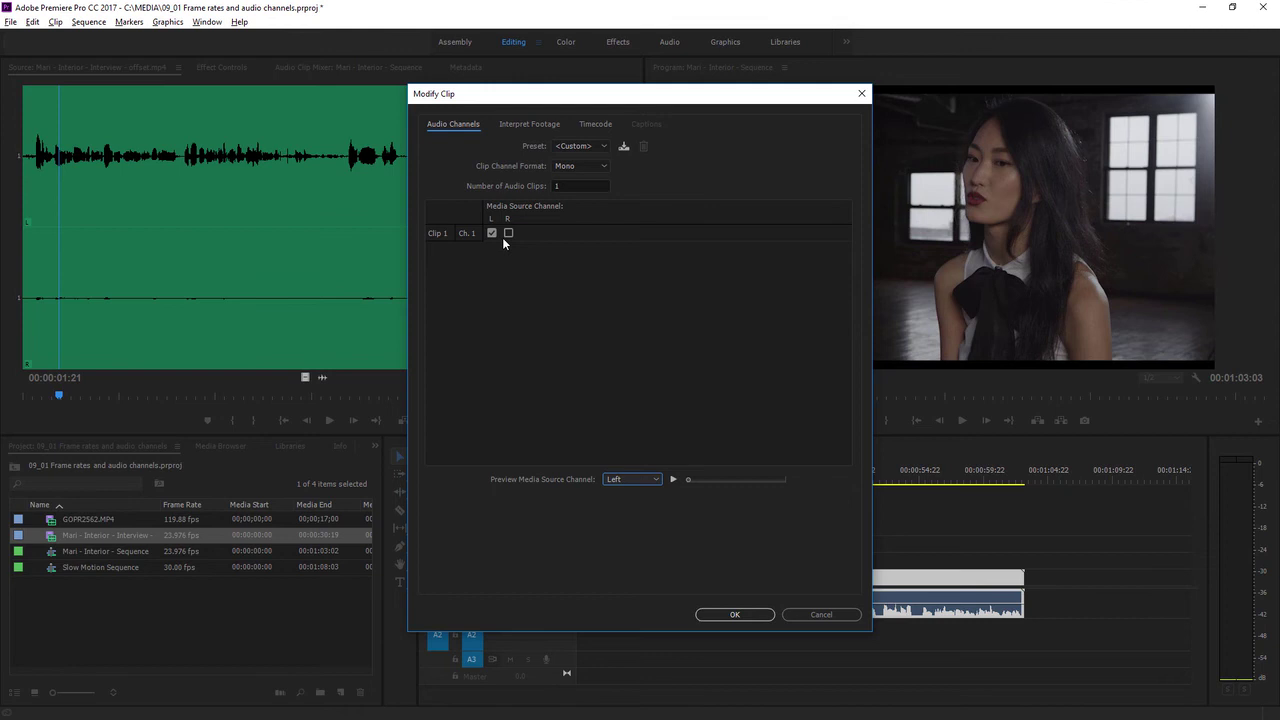
left_click(731, 614)
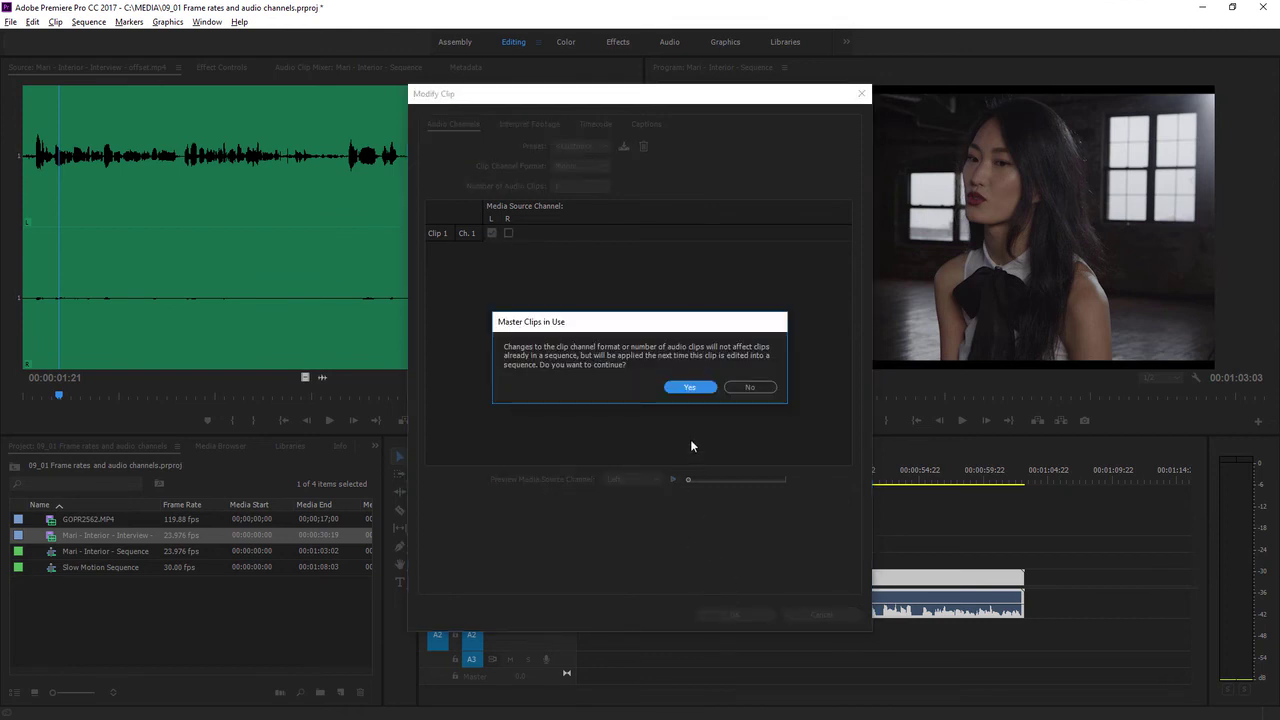
left_click(689, 387)
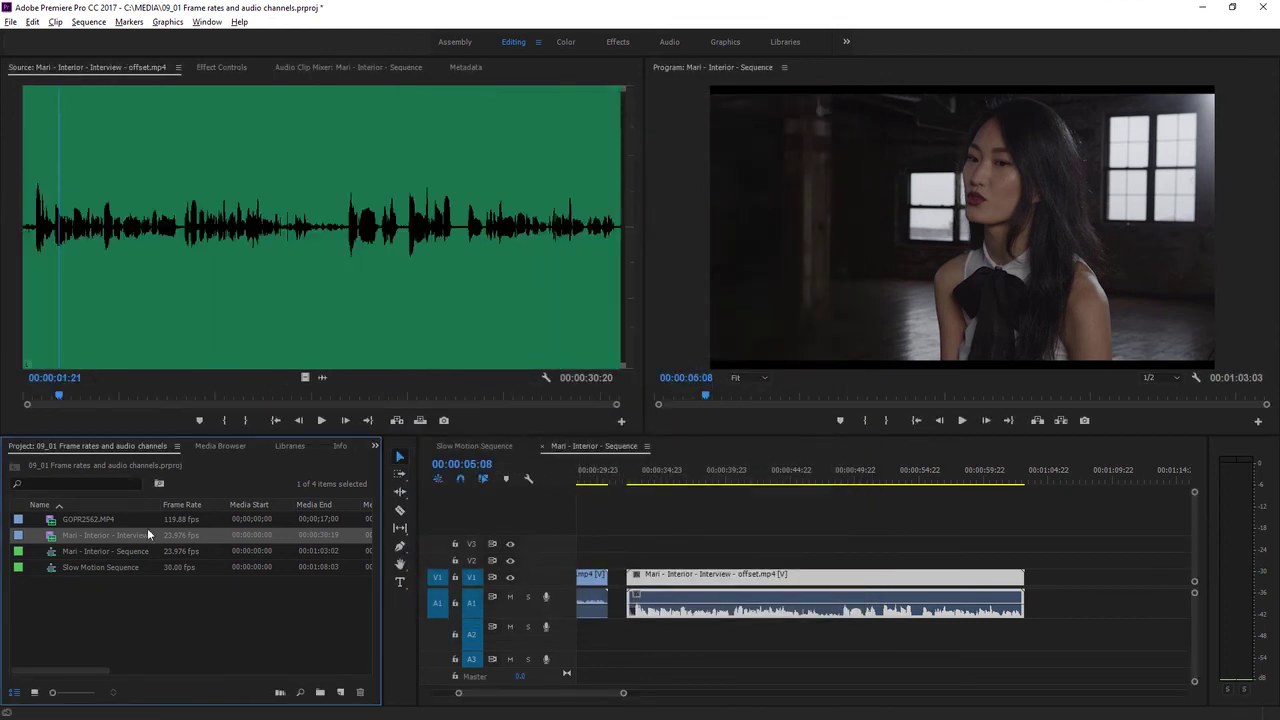
Place the remapped interview clip at the end of V1/A1 and scroll the timeline to review it.
left_click_drag(56, 540, 1063, 585)
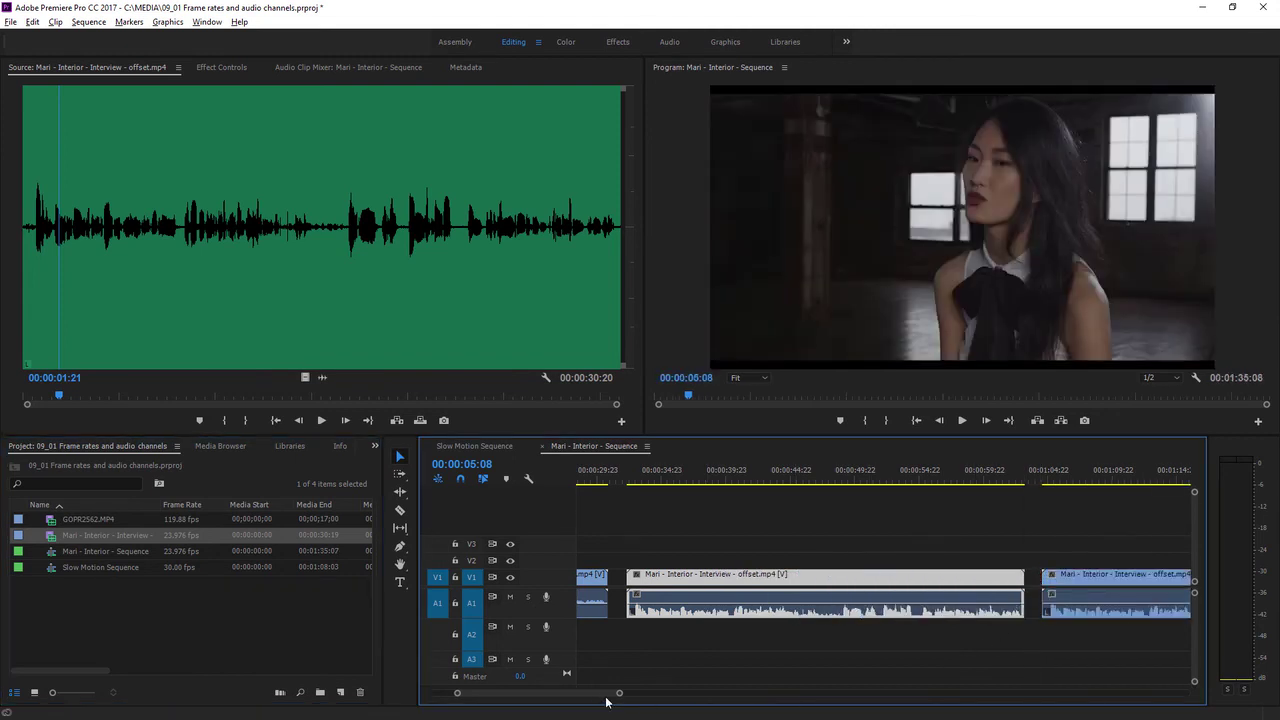
left_click_drag(597, 692, 606, 697)
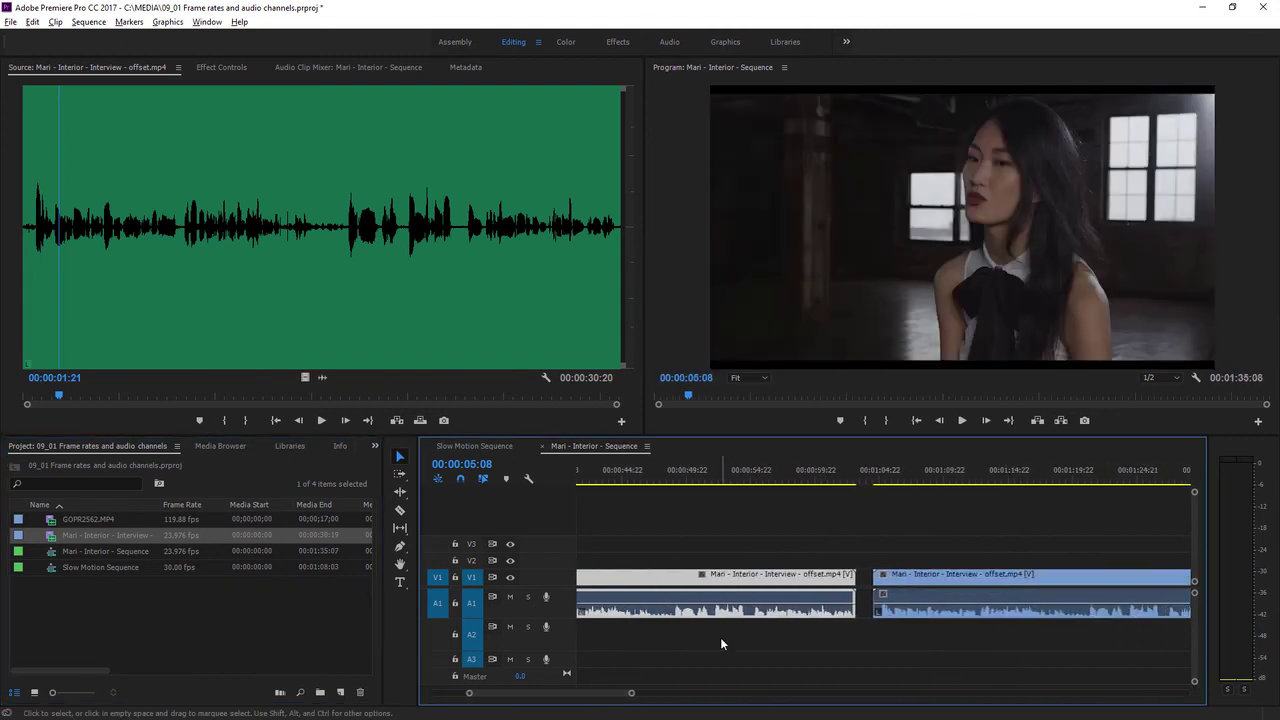